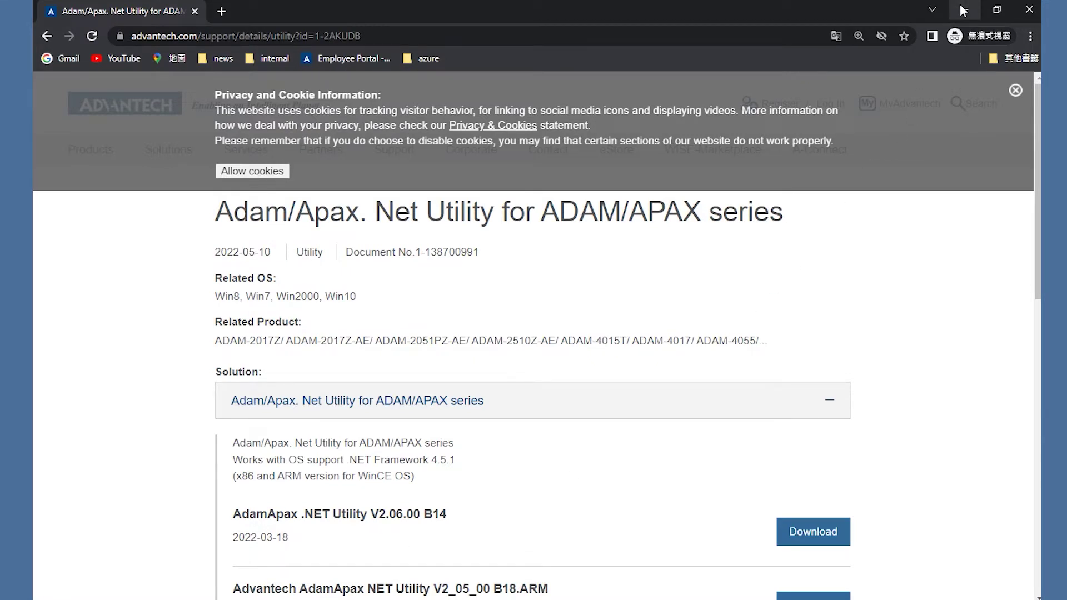
- Minimize Chrome to reveal the ADAM/APAX Utility showing the ADAM-6060-AE Testing device
click(963, 8)
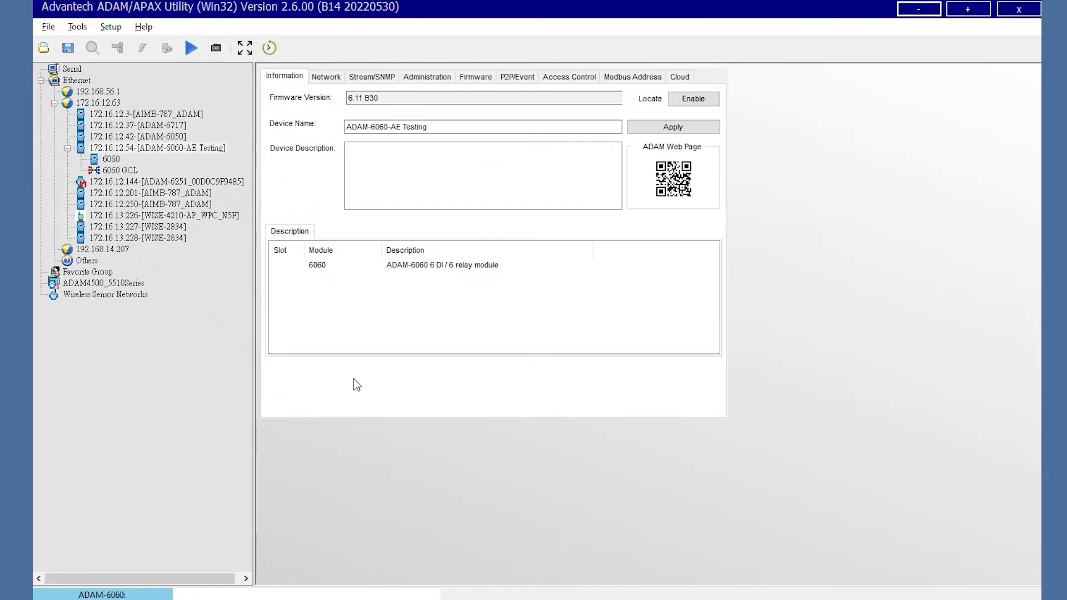
- Enable ADAM MQTT for the 172.16.12.54 ADAM-6060 node with host test.mosquitto.org:1883
click(192, 151)
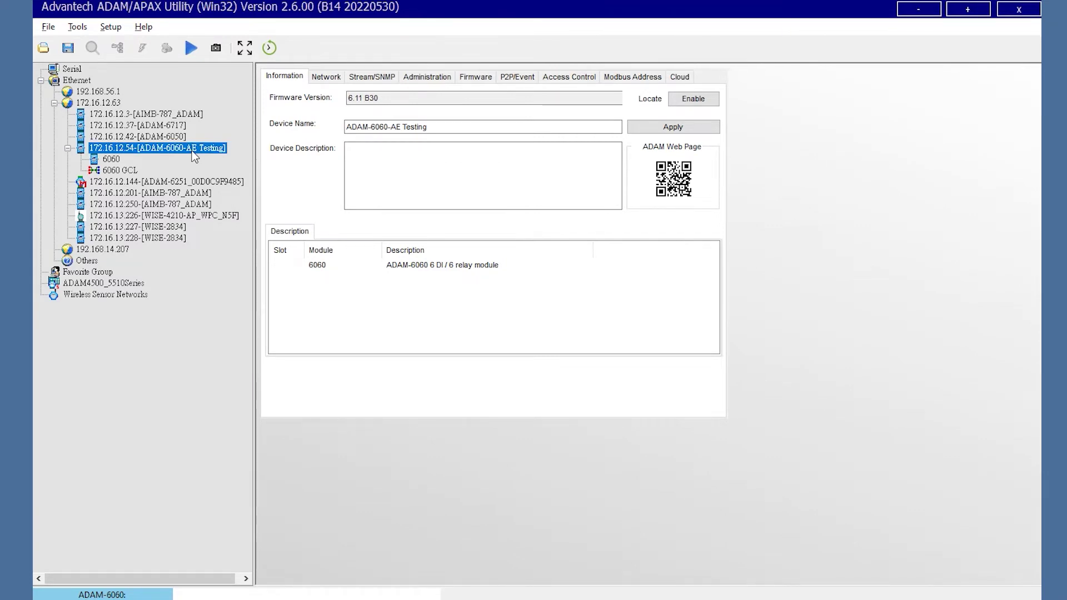
click(680, 76)
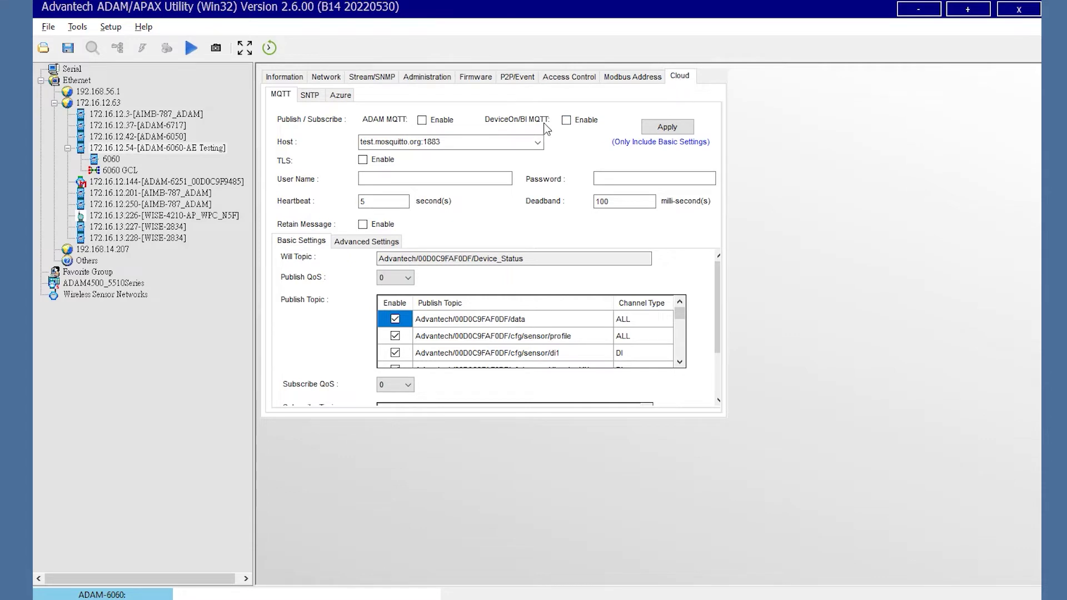
click(433, 123)
click(537, 144)
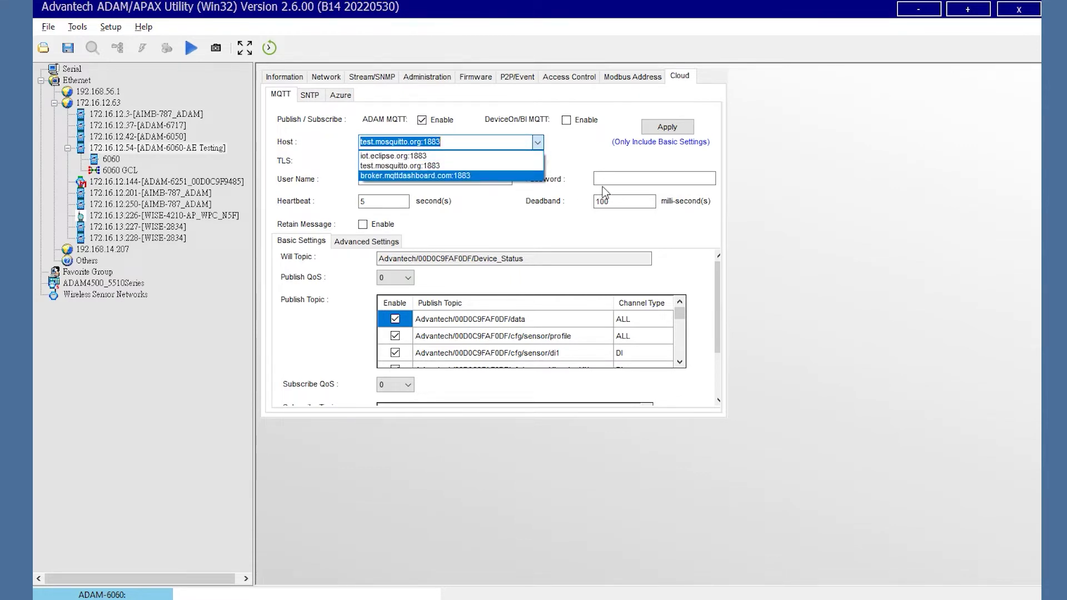
click(581, 158)
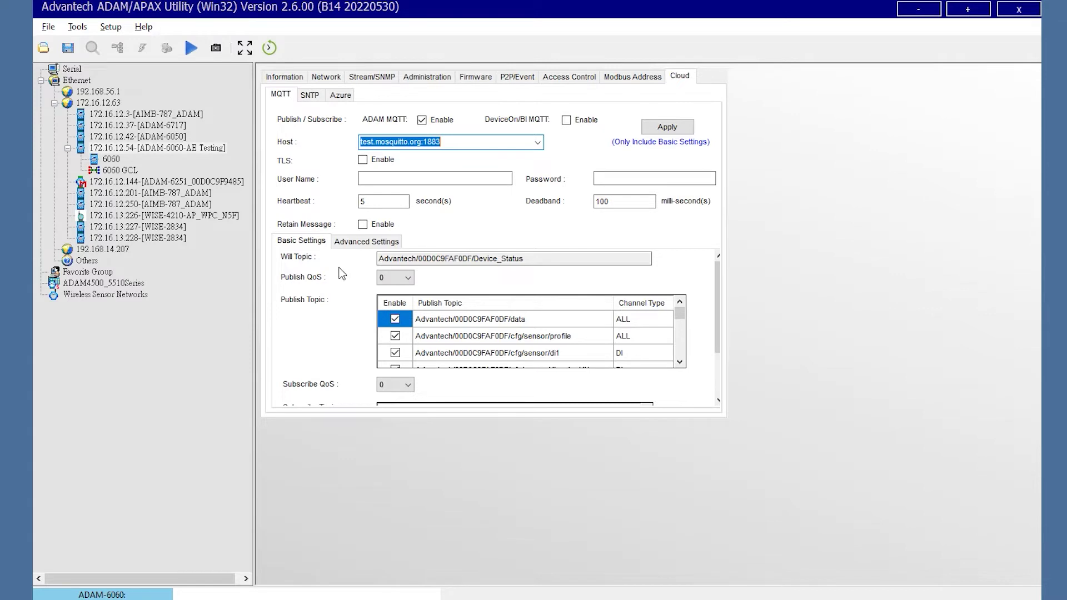
scroll(342, 272, down, 2)
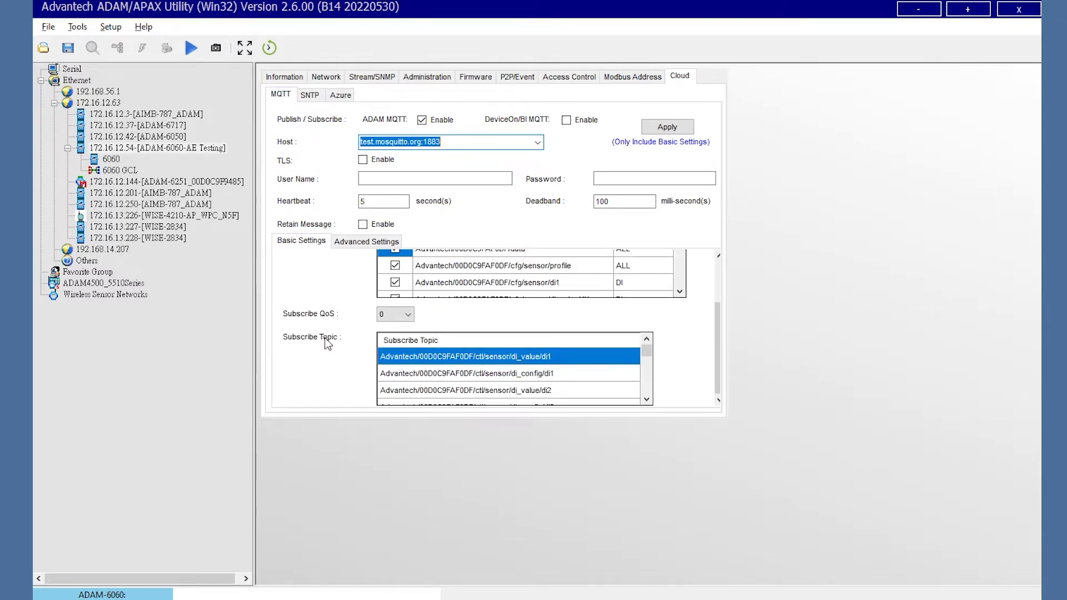
scroll(326, 339, up, 2)
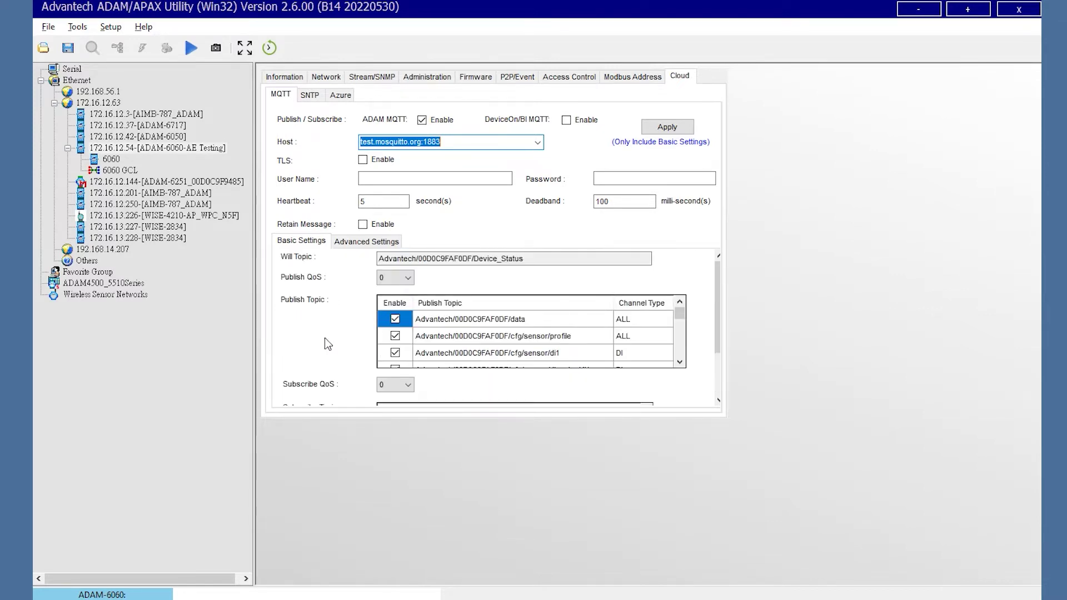
click(556, 353)
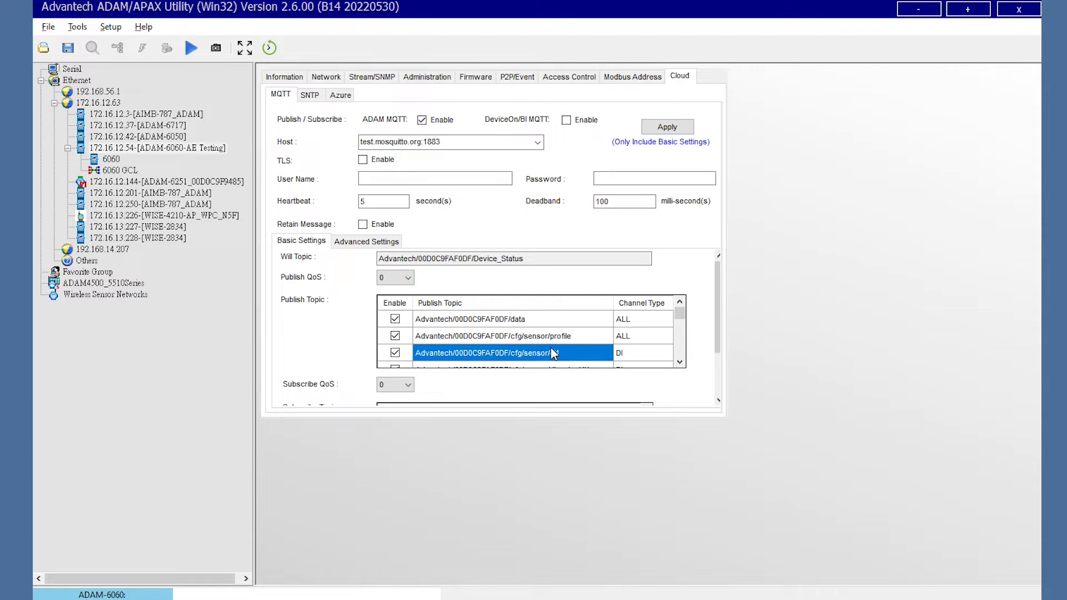
scroll(558, 355, down, 1)
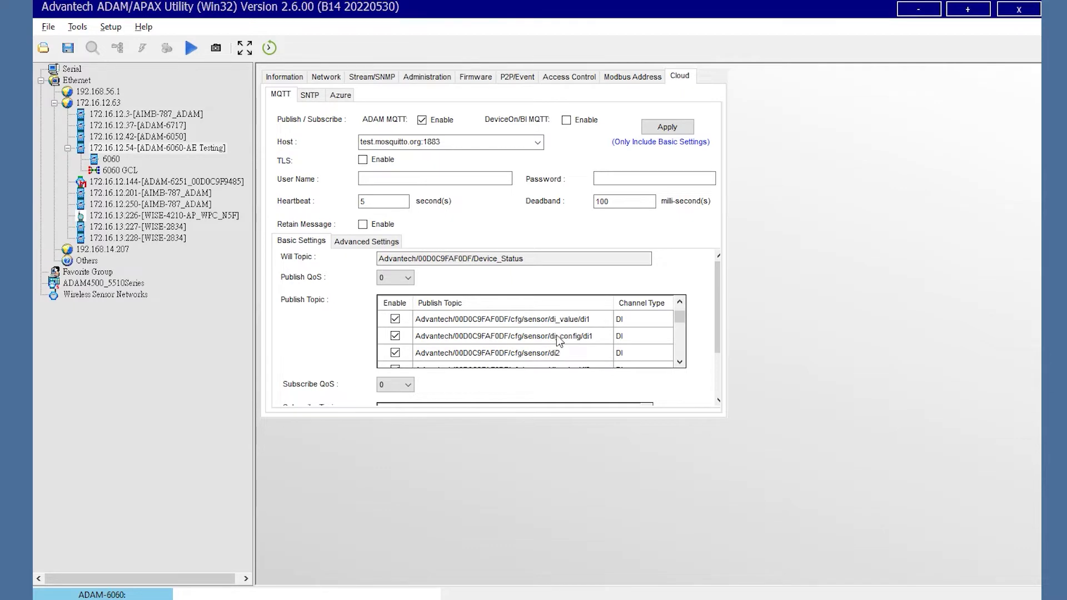
scroll(556, 337, up, 3)
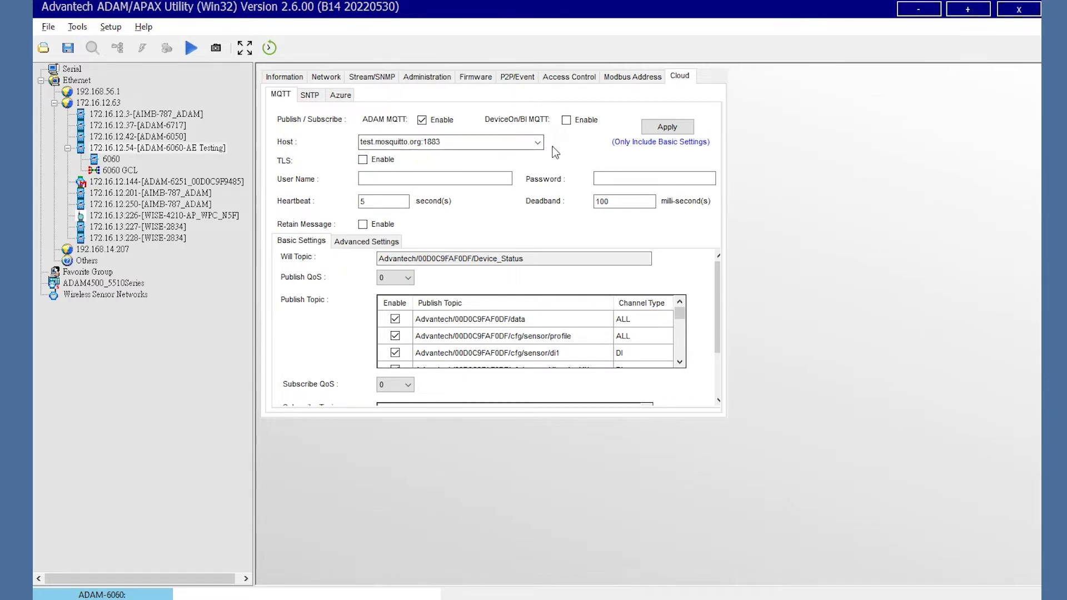
- Apply the ADAM-6060 MQTT settings with TLS off and empty user name and password
click(424, 143)
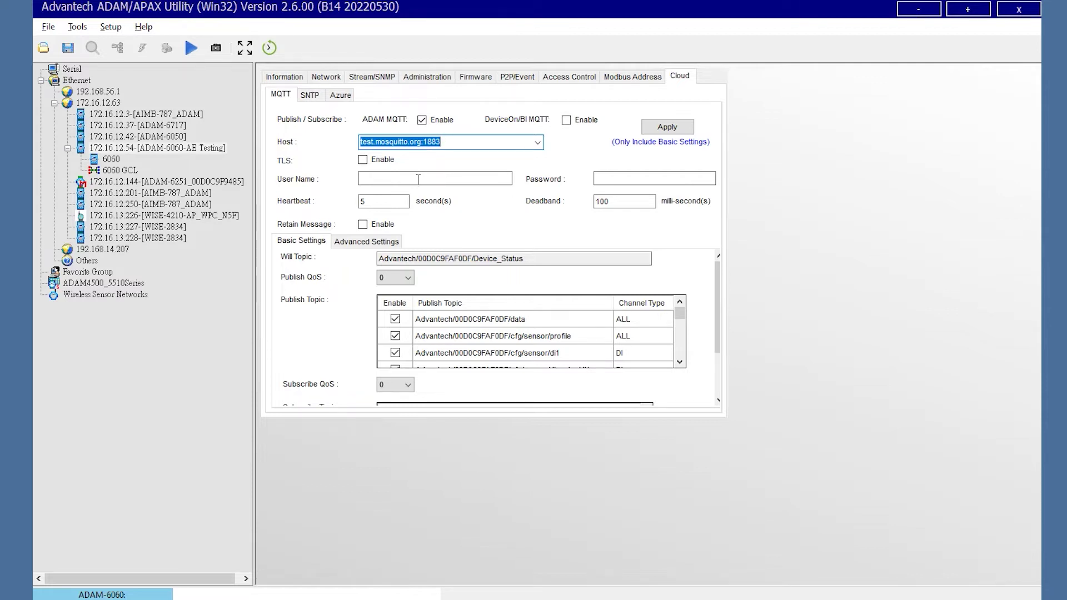
click(364, 161)
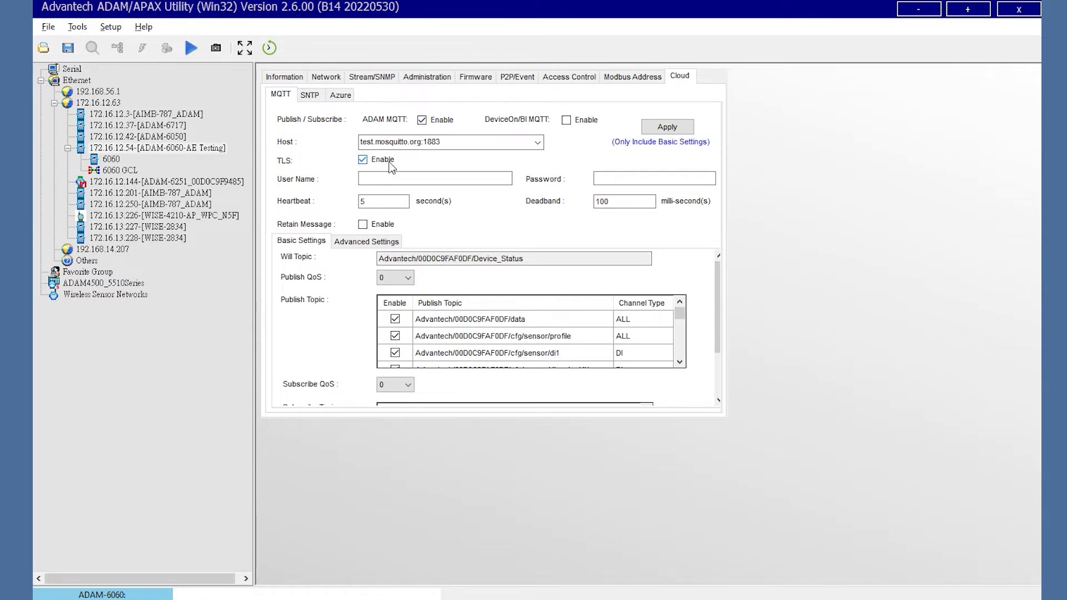
click(396, 177)
click(615, 177)
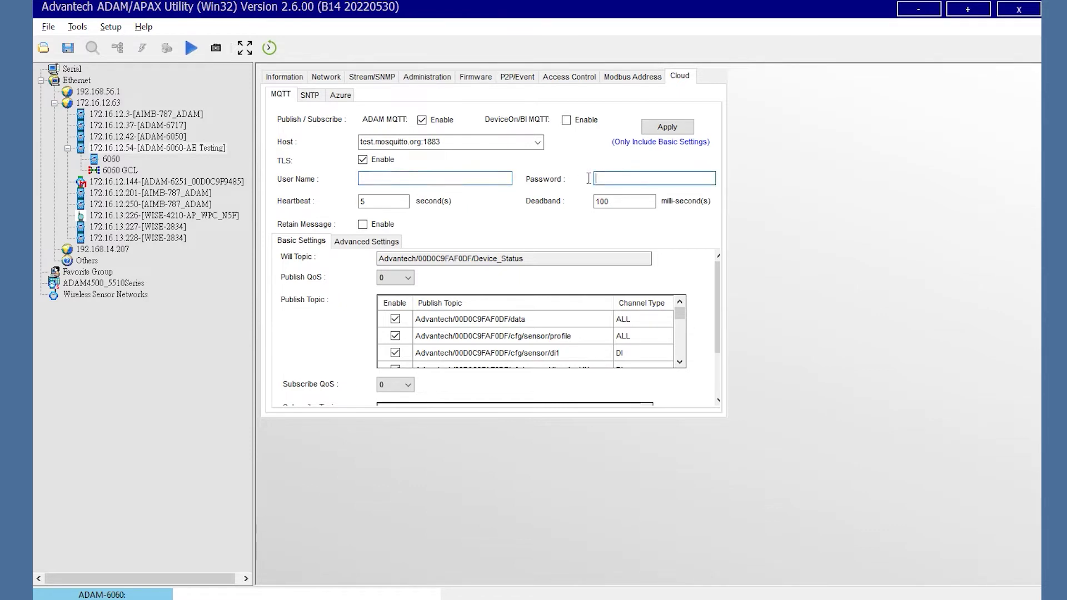
click(385, 161)
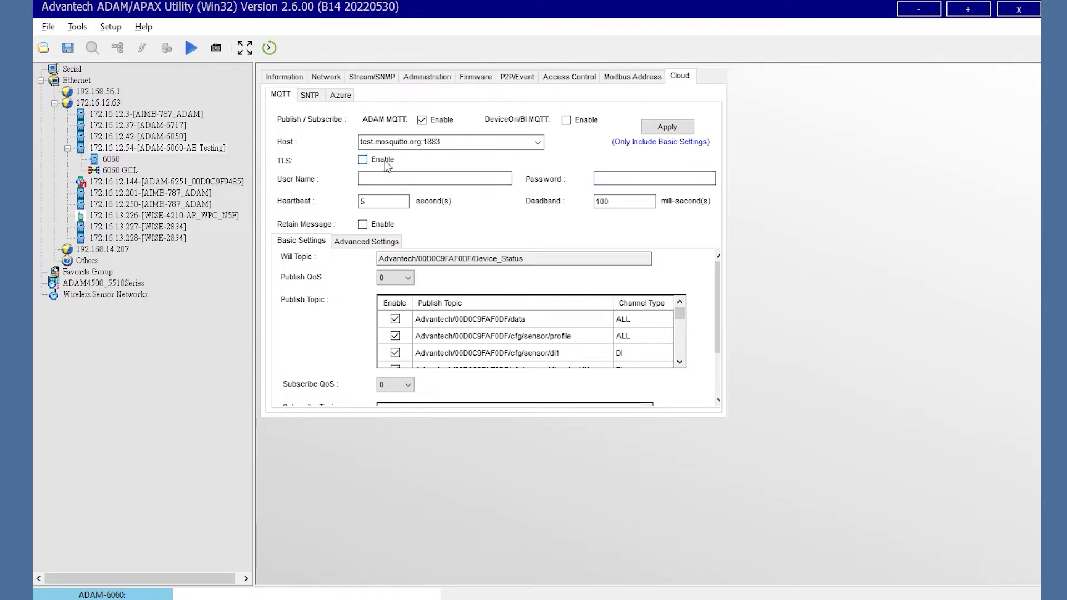
click(668, 128)
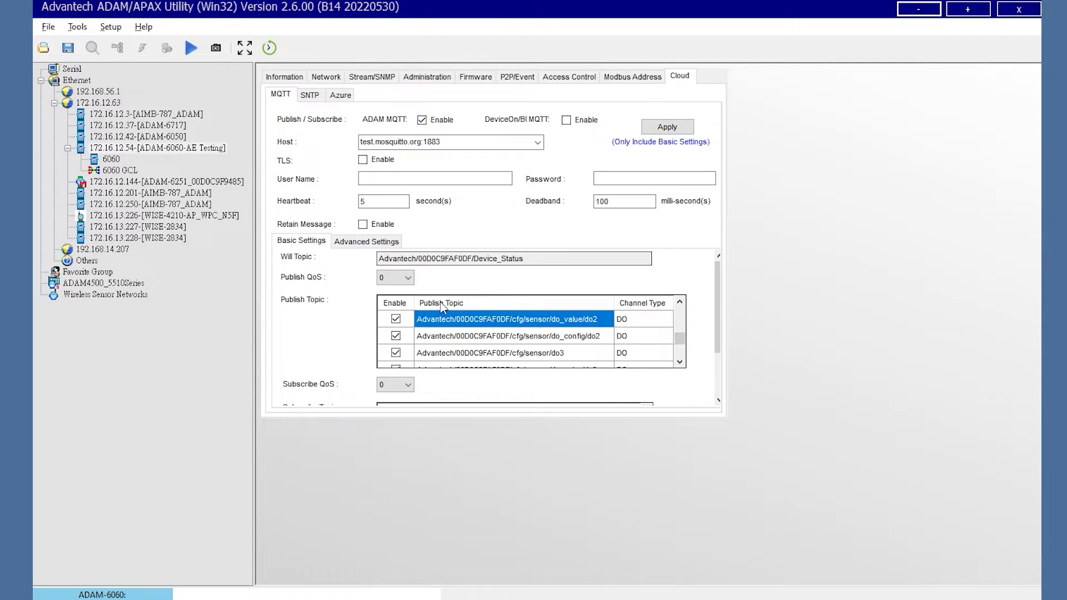
click(651, 598)
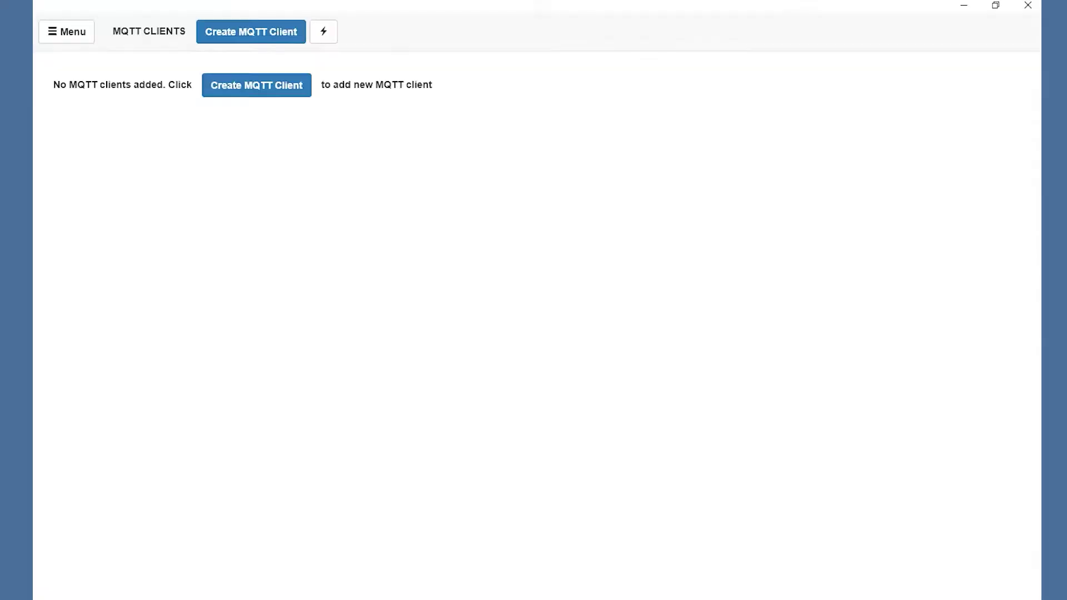
- Start a new MQTTBox client named ADAM-6060
click(234, 93)
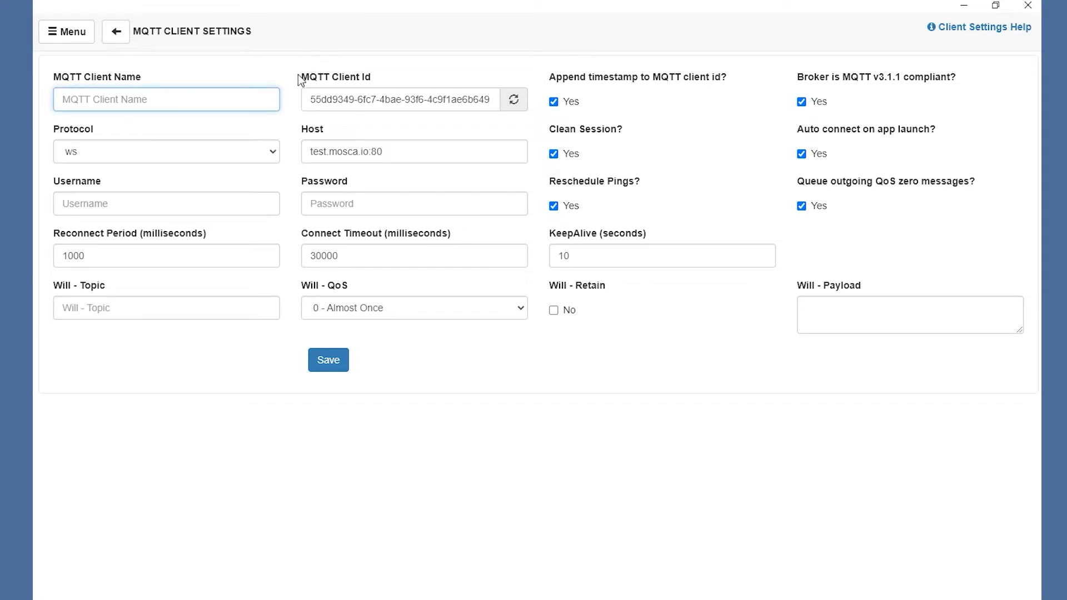
text(ADAM-6060)
- Set the client host to test.mosquitto.org:1883 with mqtt / tcp protocol, and save it
click(386, 161)
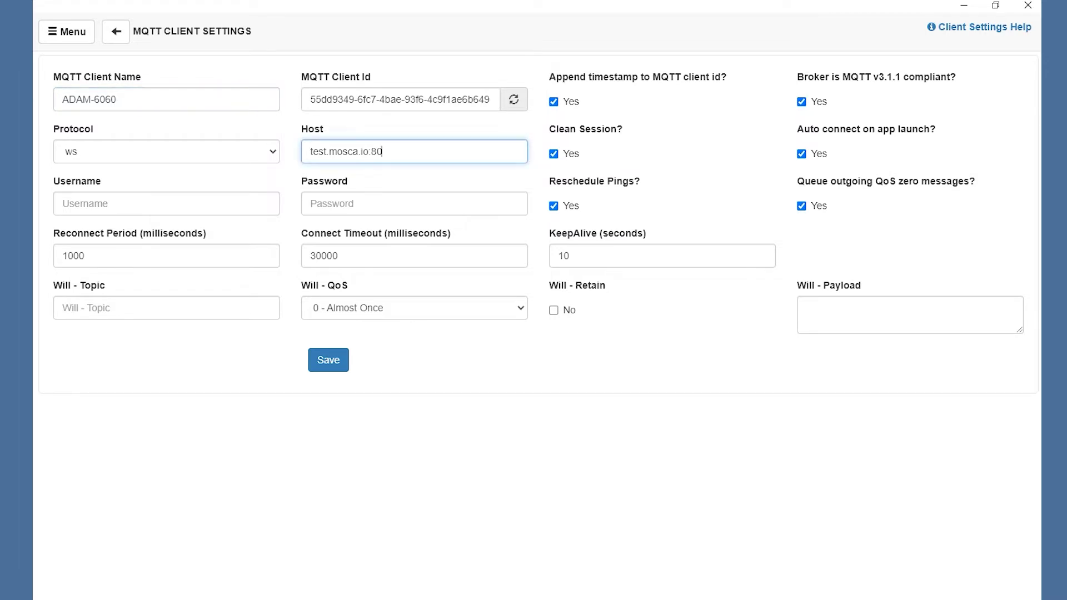
click(588, 581)
click(435, 144)
key(ctrl+c)
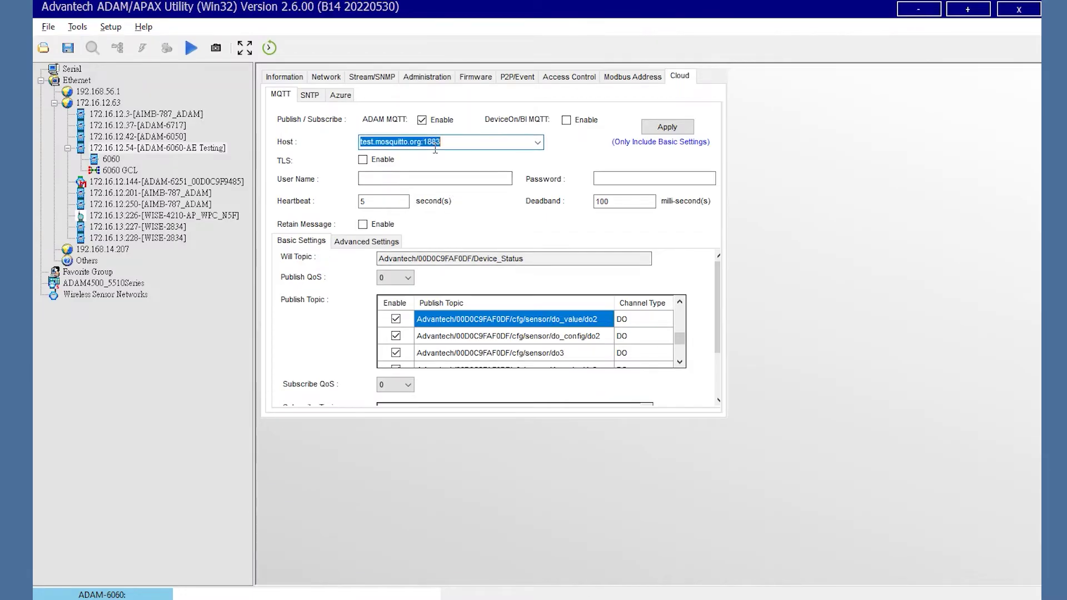
click(916, 9)
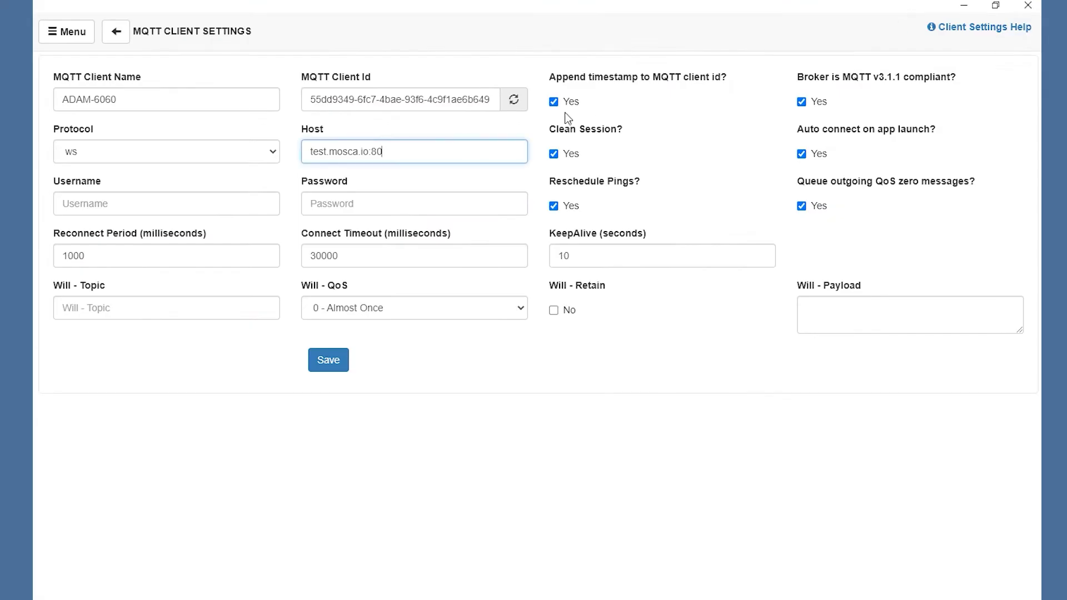
drag(390, 151, 288, 157)
key(ctrl+v)
click(204, 155)
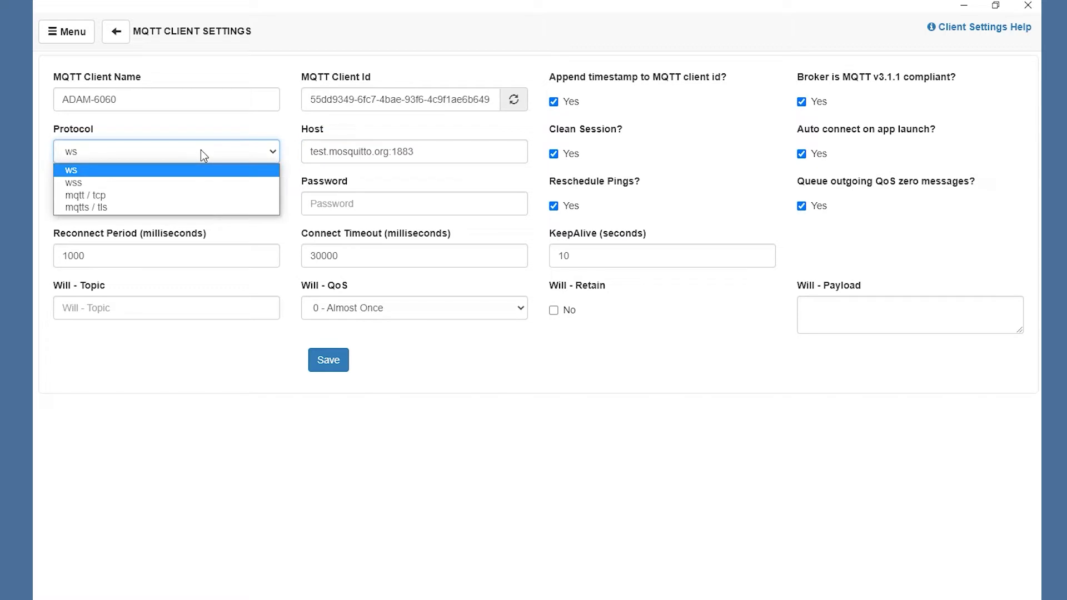
click(194, 198)
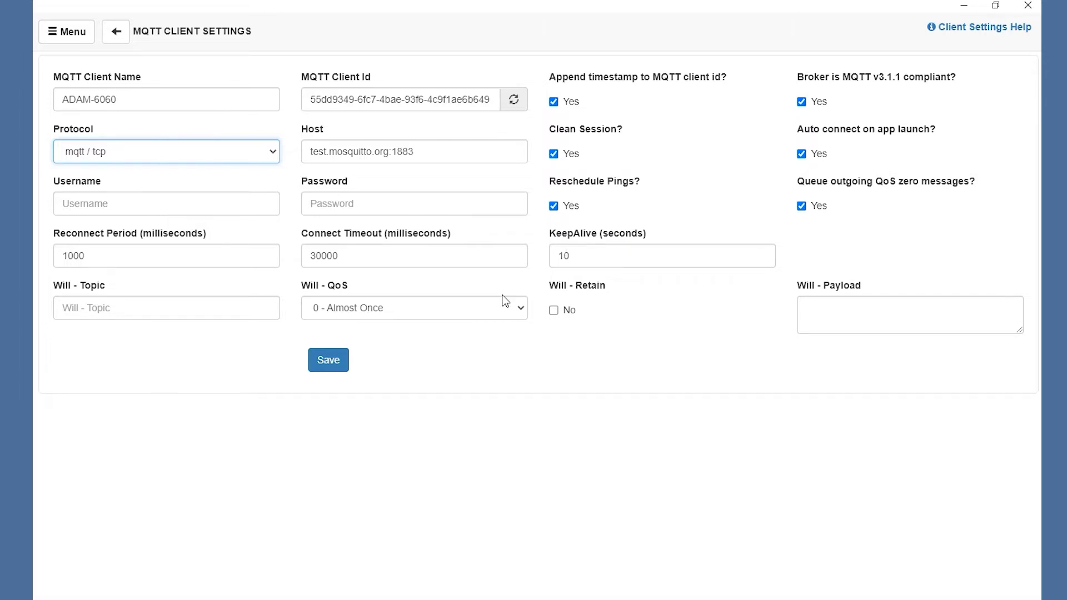
click(340, 364)
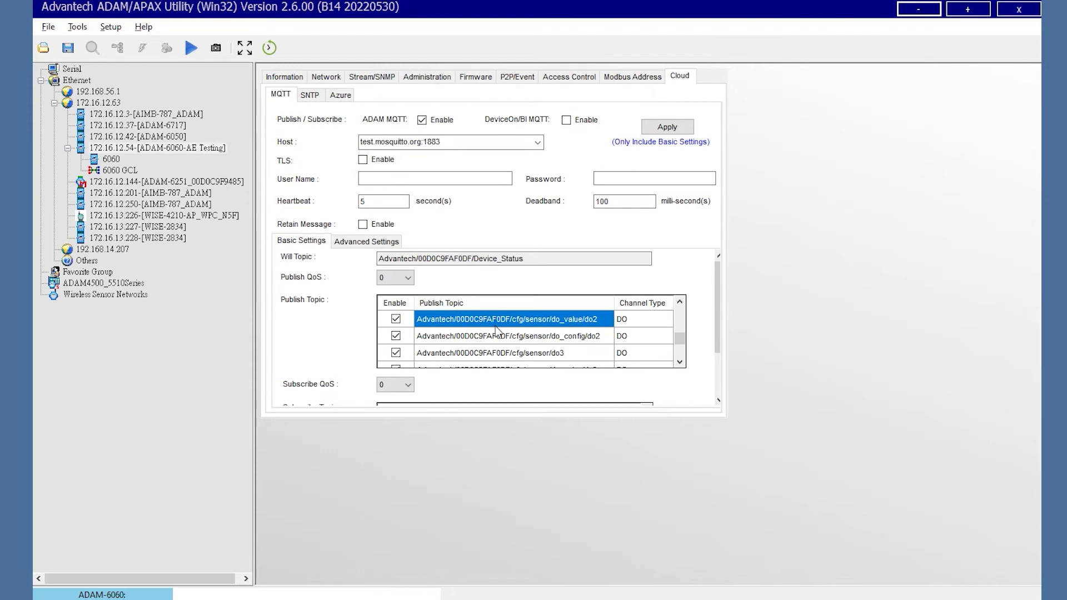
- Copy the do_value/do2 publish topic from the utility into the subscriber topic field
scroll(495, 326, down, 1)
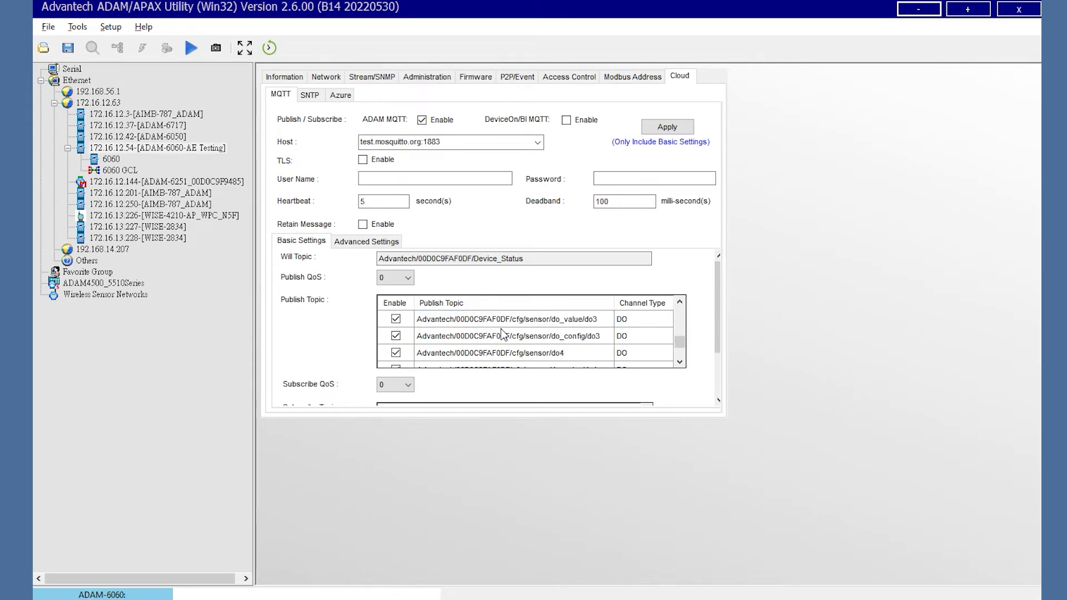
scroll(507, 335, up, 1)
click(507, 331)
click(506, 322)
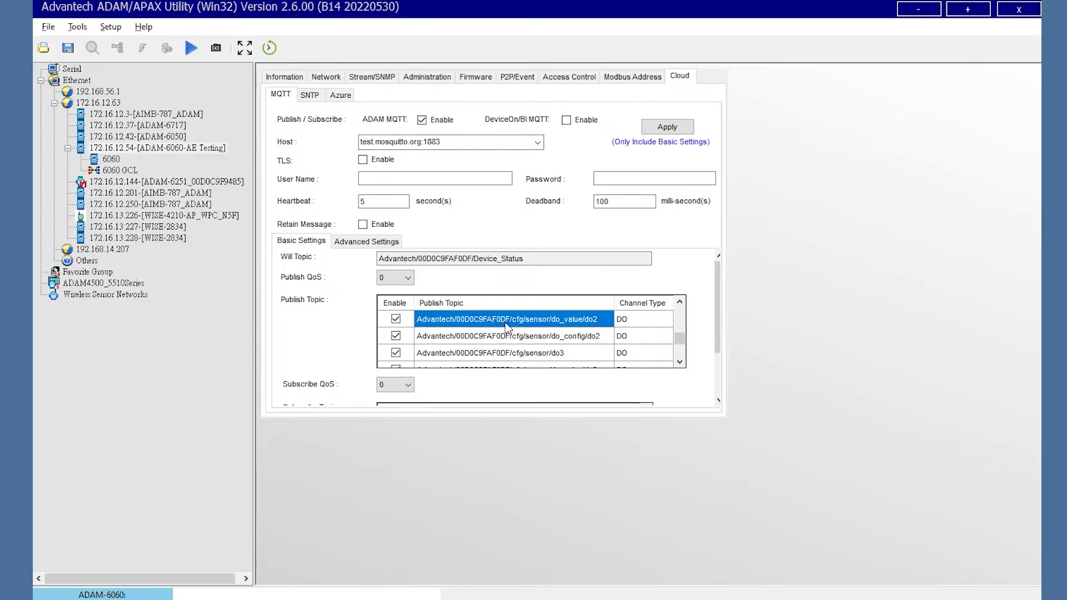
click(919, 9)
click(527, 100)
- Subscribe to the do_value/do2 topic and place MQTTBox and the utility side by side
text(Advantech/00D0C9FAF0DF/cfg/sensor/do_value/do2)
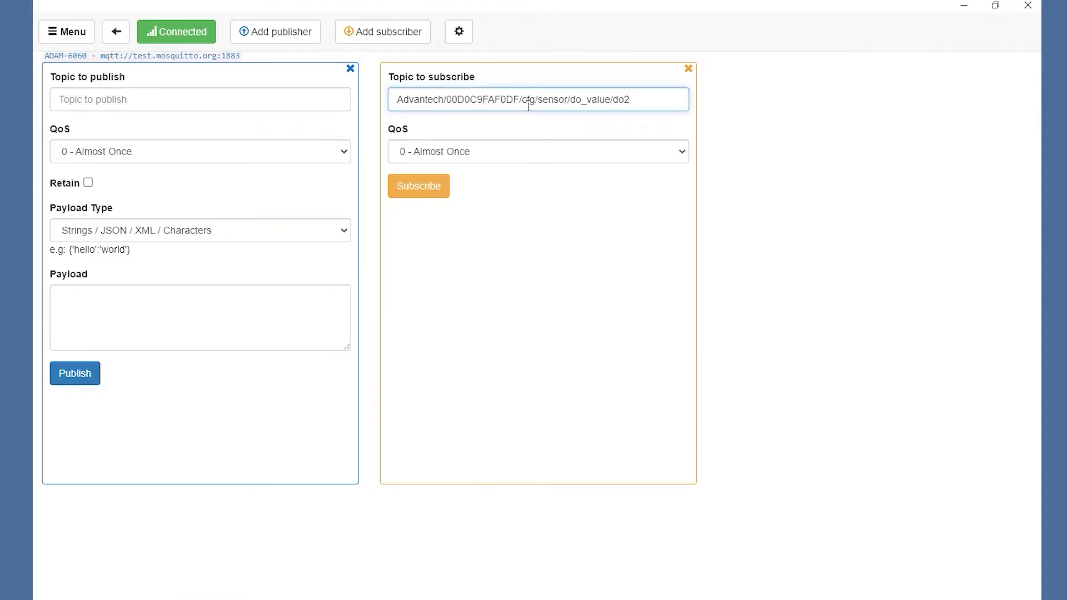
click(416, 192)
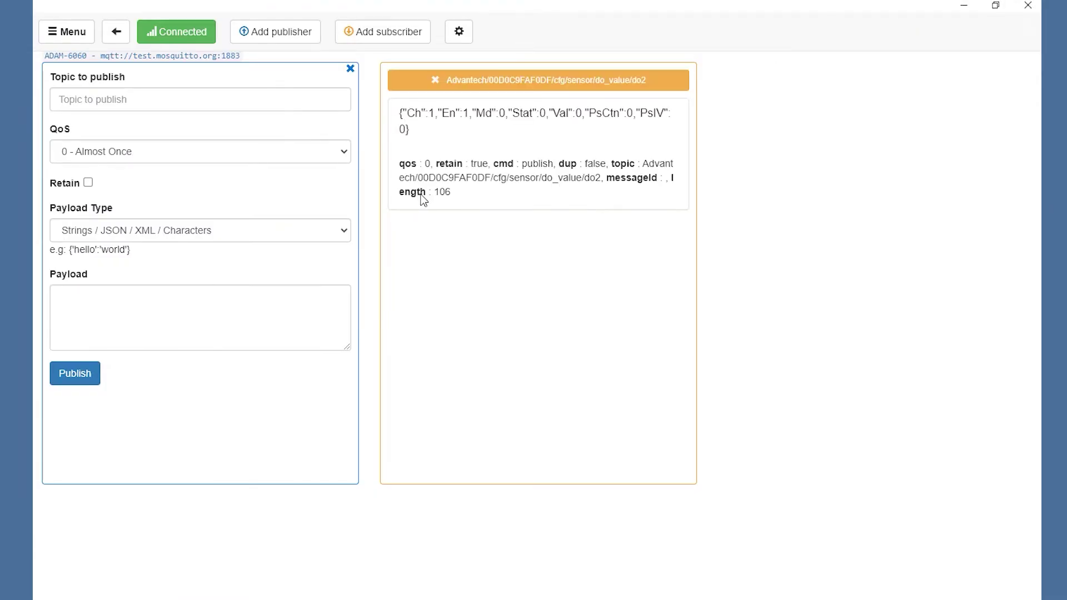
drag(491, 11, 1042, 14)
scroll(786, 153, down, 6)
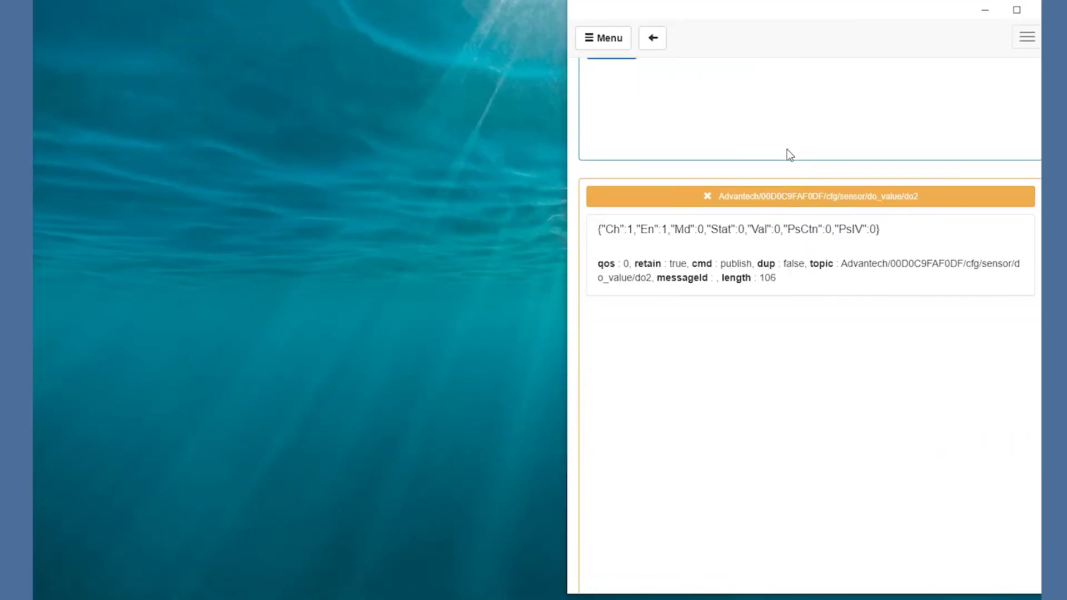
click(719, 560)
drag(605, 18, 203, 21)
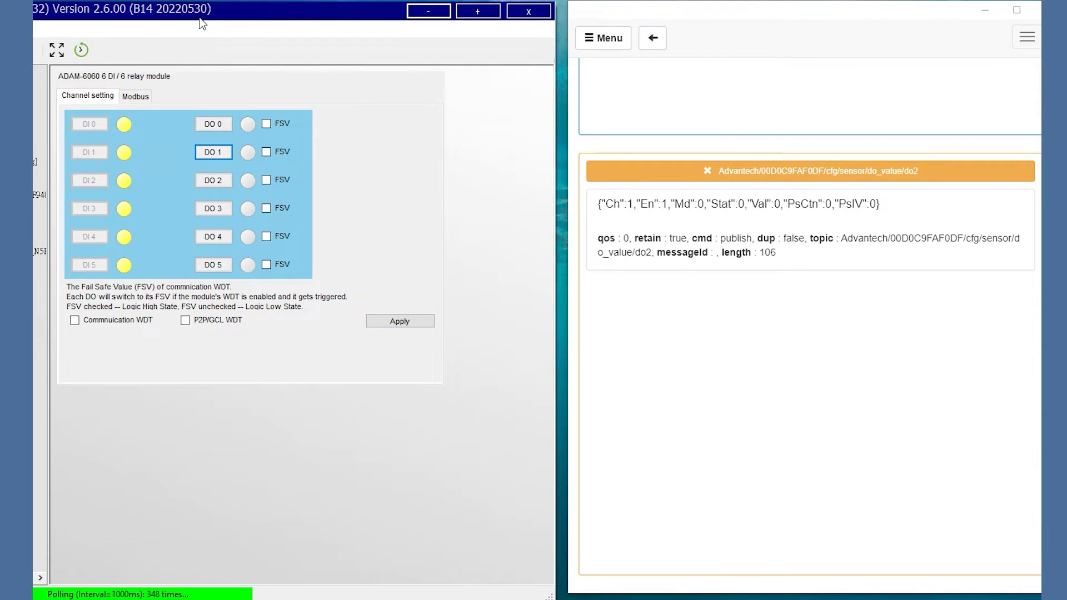
- Toggle DO 1 on and off several times, watching do_value/do2 messages arrive
click(212, 152)
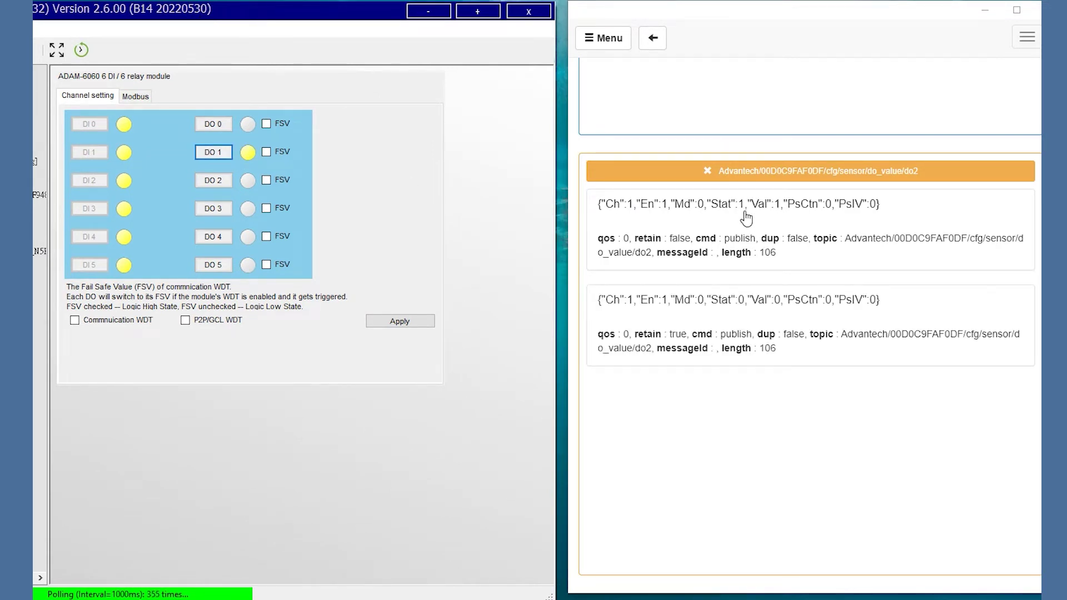
click(209, 152)
click(210, 153)
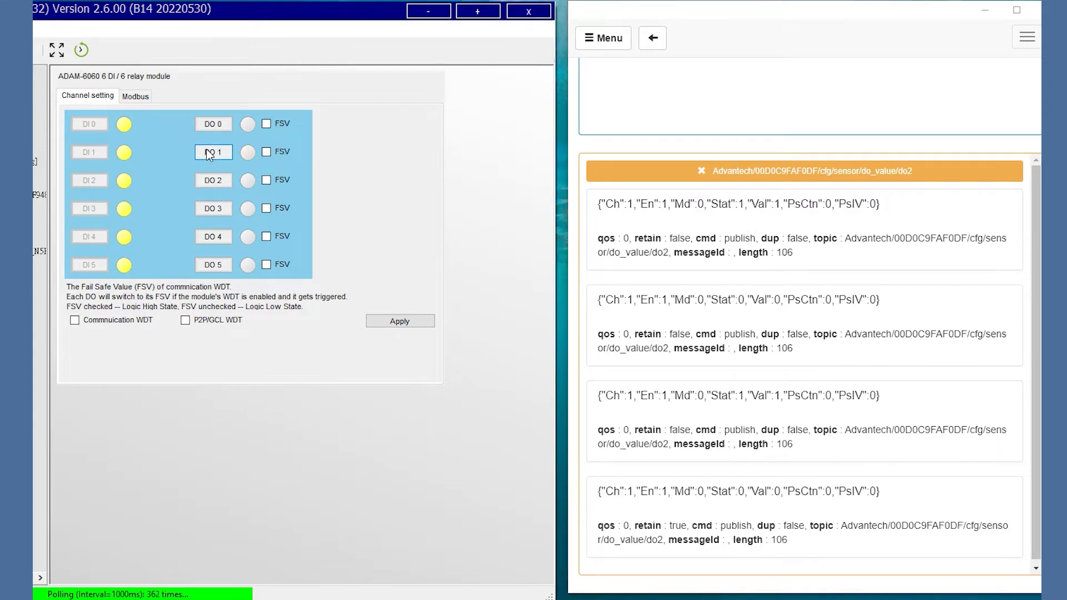
click(209, 154)
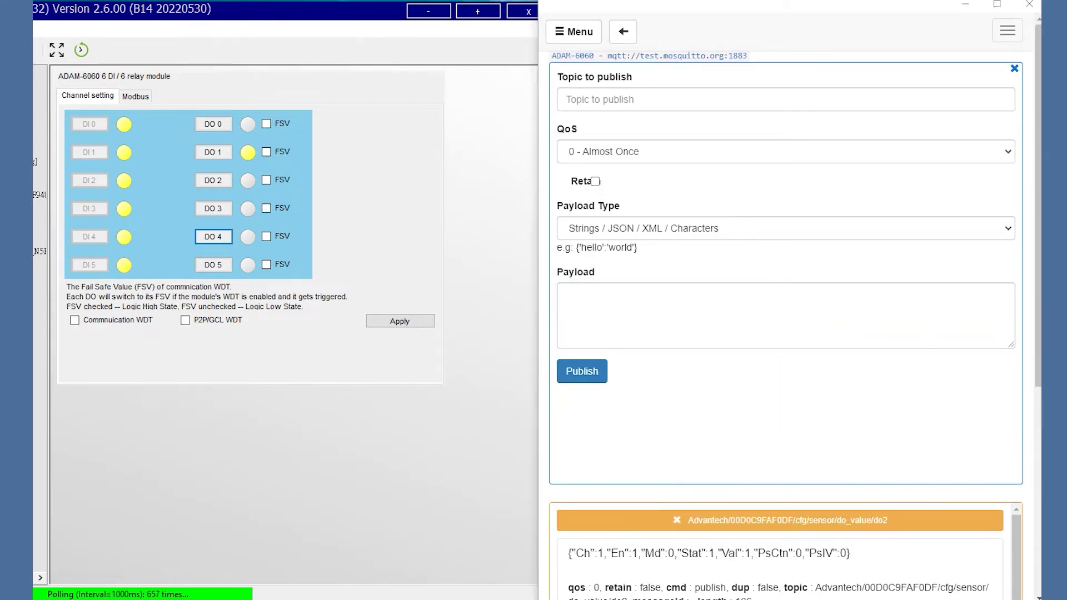
- Find the Advantech/00D0C9FAF0DF/ctl/do5 subscribe topic in the utility, then minimize it
mouse_move(670, 599)
click(658, 564)
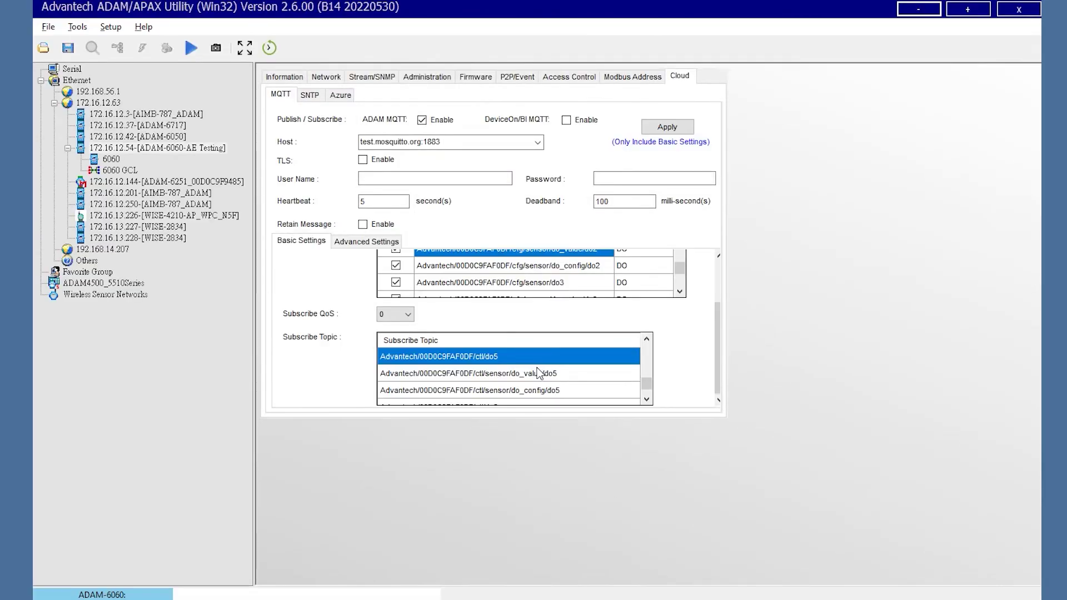
scroll(538, 373, down, 1)
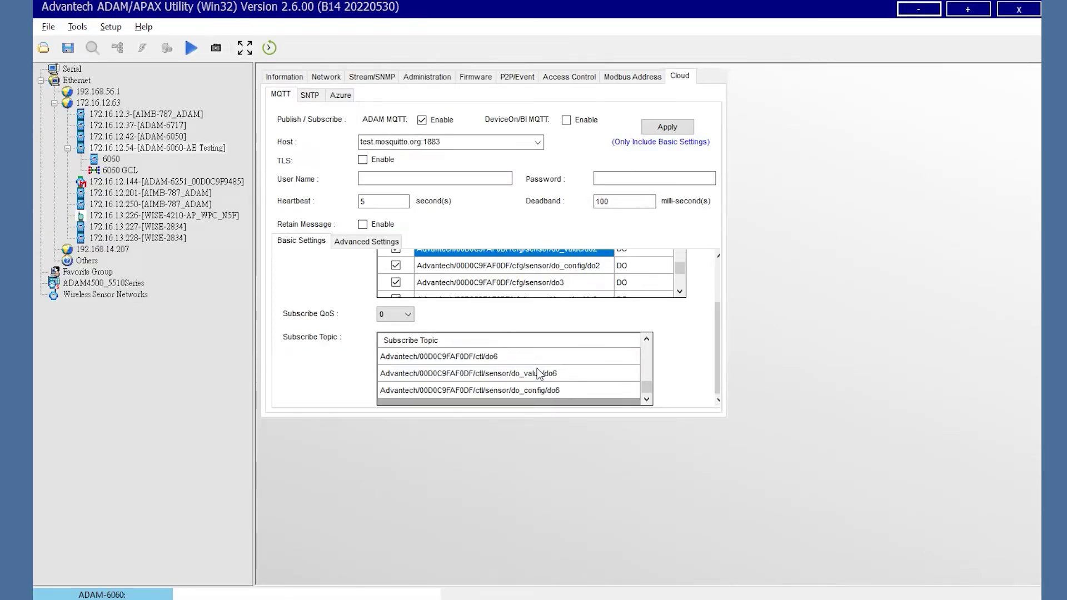
scroll(566, 375, up, 1)
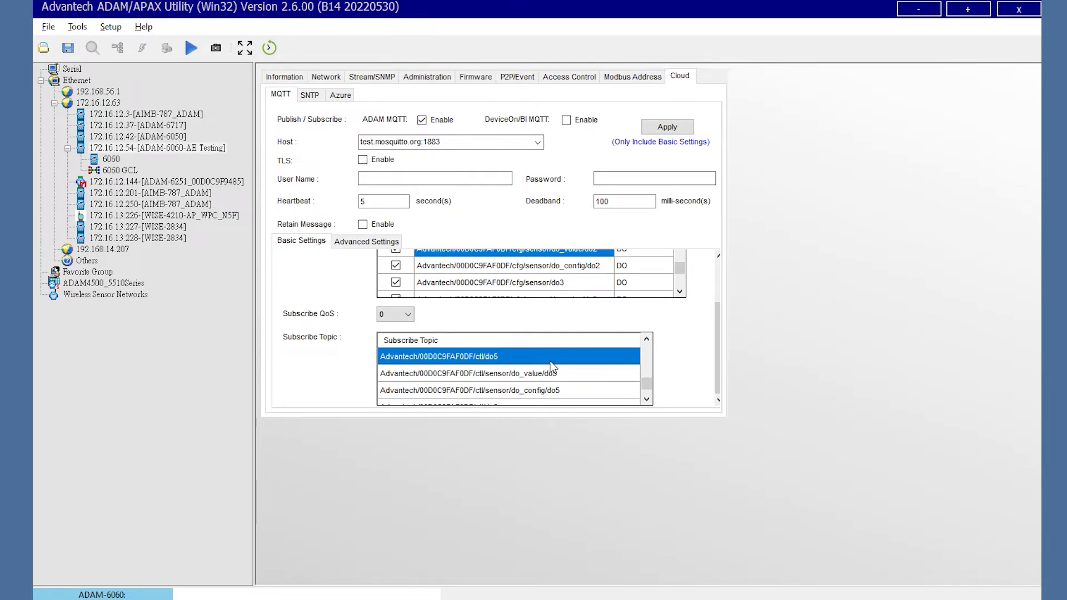
click(919, 11)
click(631, 102)
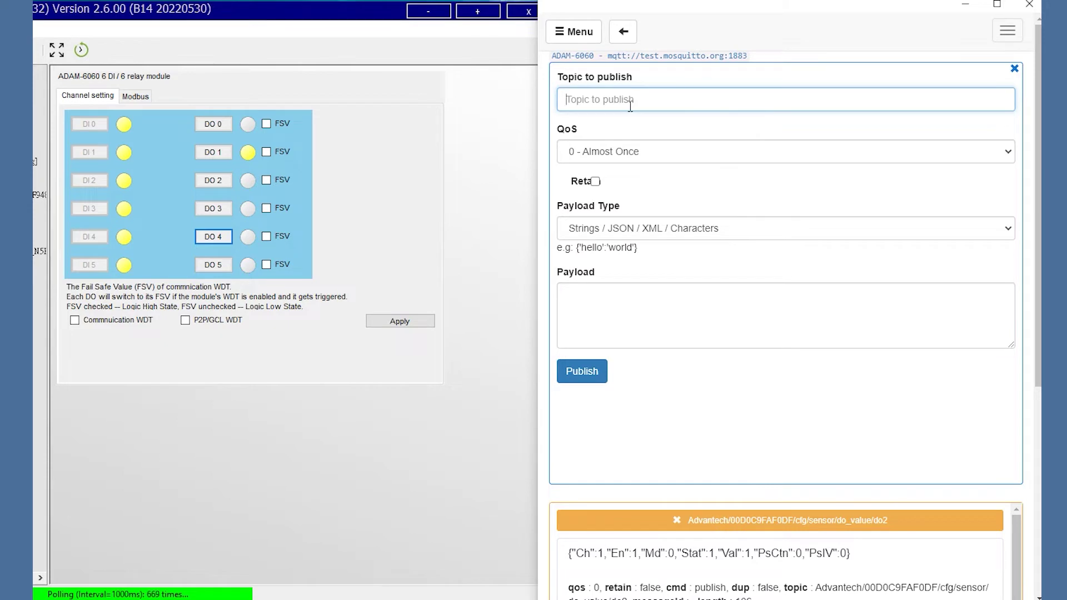
- Publish {"v":true} to the ctl/do5 topic to turn DO 4 on
text(Advantech/00D0C9FAF0DF/ctl/do5)
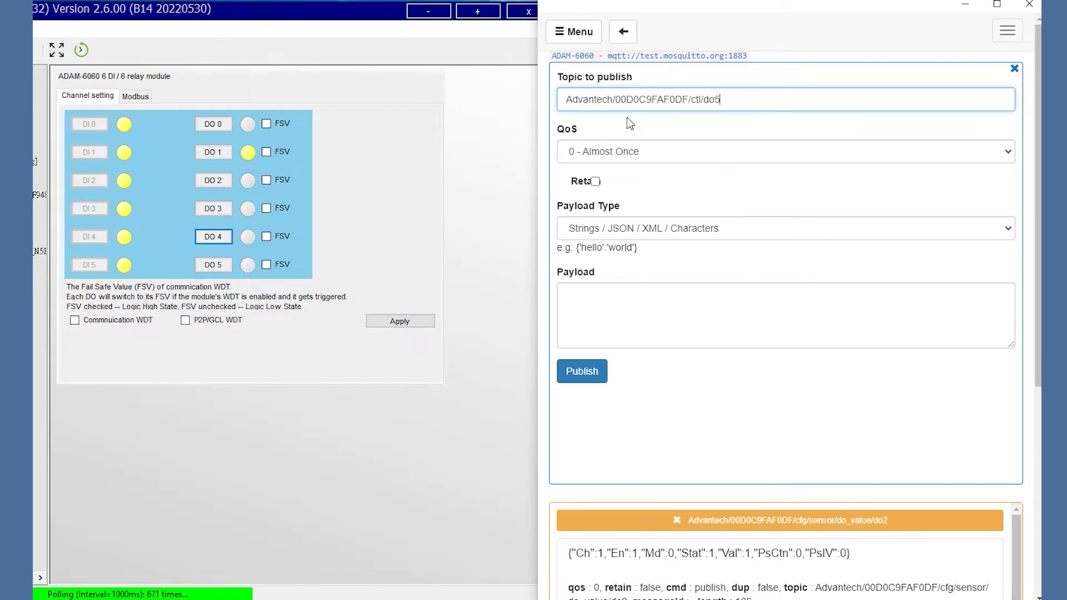
click(643, 301)
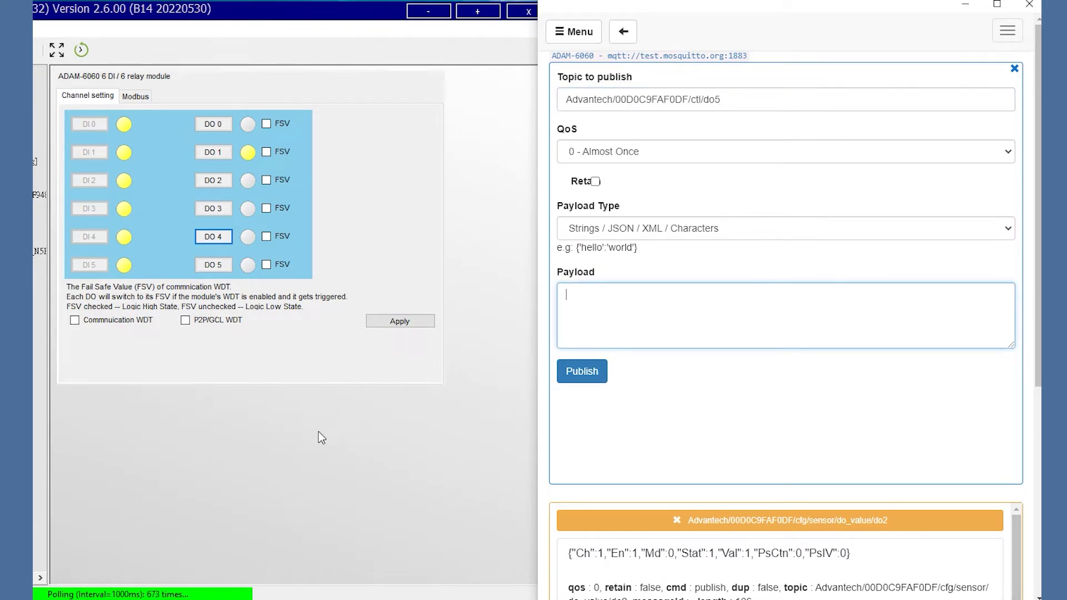
text({})
key(Left)
text("")
key(Left)
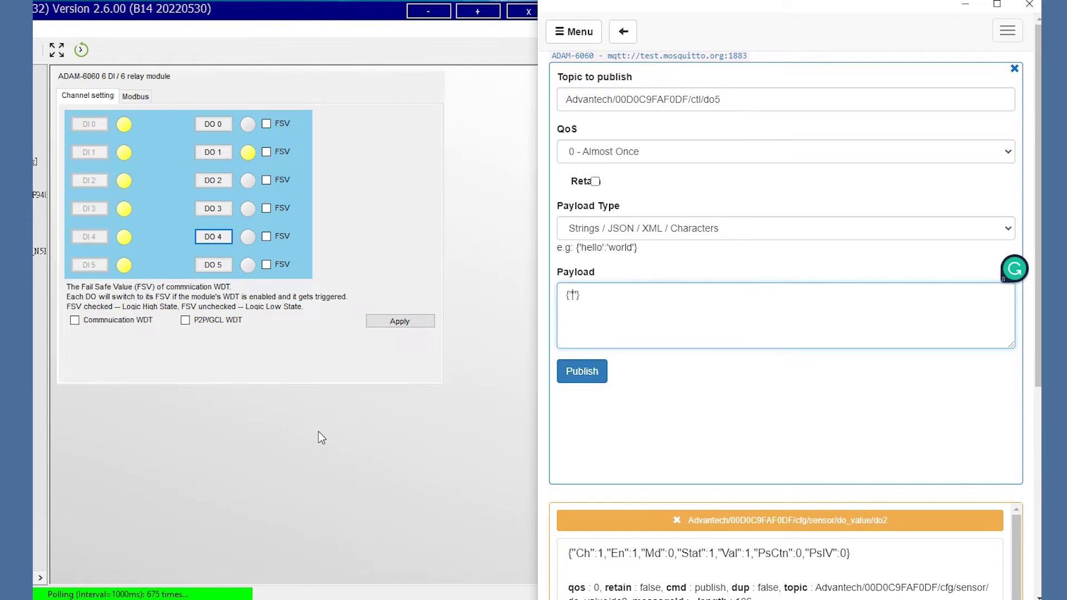
text(v)
key(Right)
text(:true)
click(597, 378)
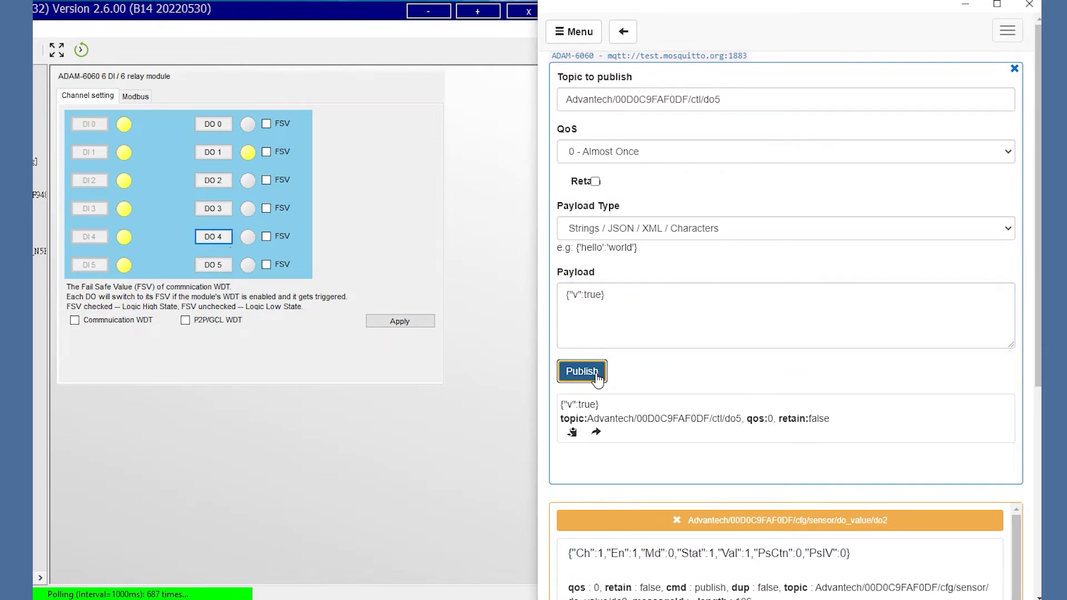
- Publish {"v":false} to ctl/do5 to turn DO 4 back off
click(589, 289)
key(Delete)
key(Delete)
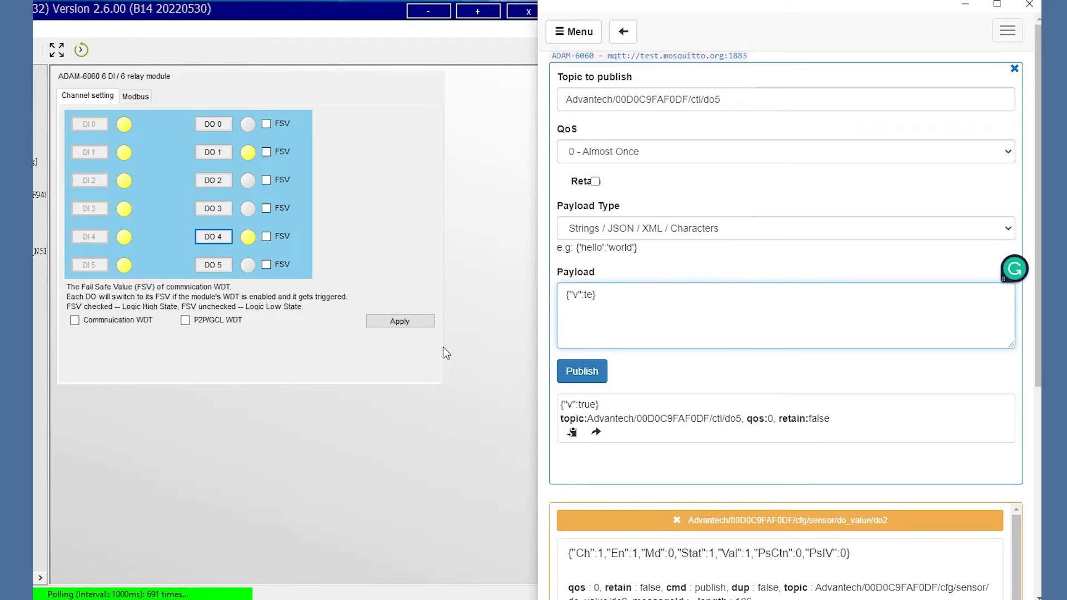
key(BackSpace)
key(Delete)
text(false)
click(568, 378)
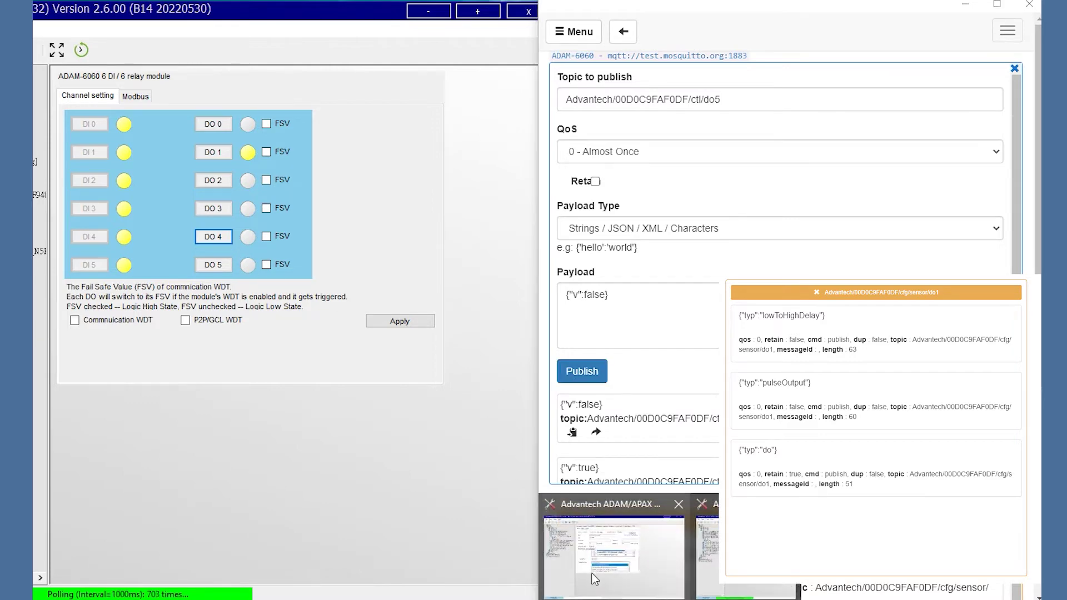
click(614, 547)
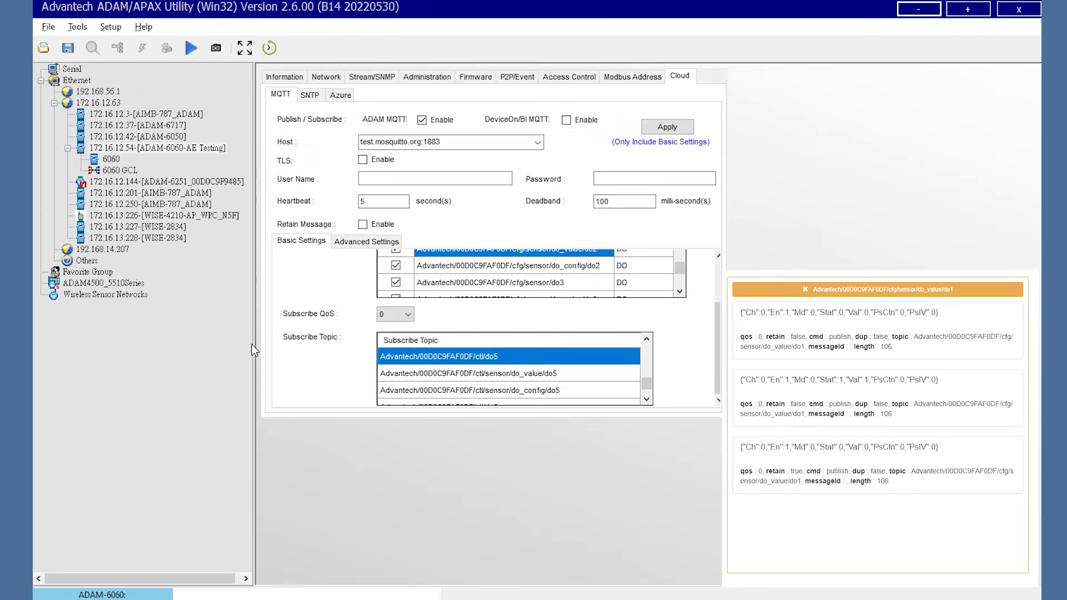
- Review the sensor/do2, do_value/do2 and do_config/do2 rows in the Publish Topic table
scroll(292, 339, up, 3)
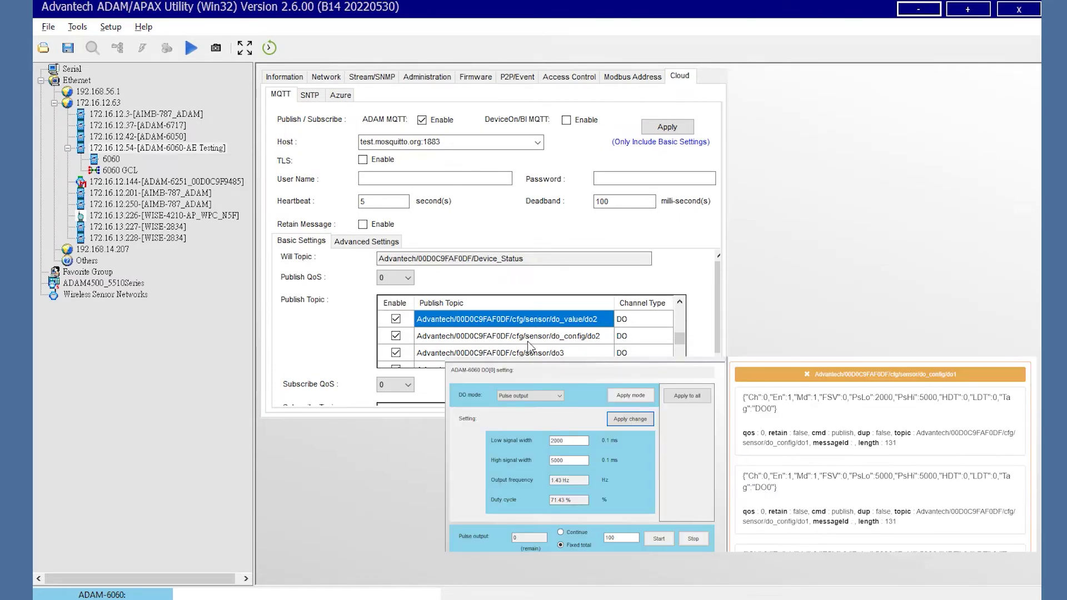
click(530, 336)
scroll(533, 328, up, 1)
click(533, 326)
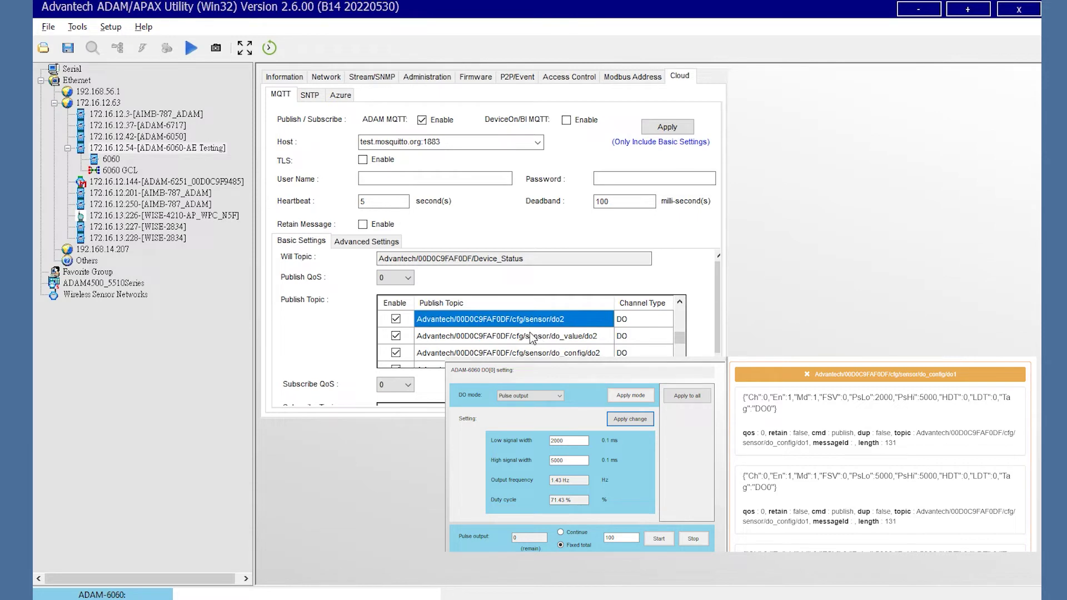
click(562, 336)
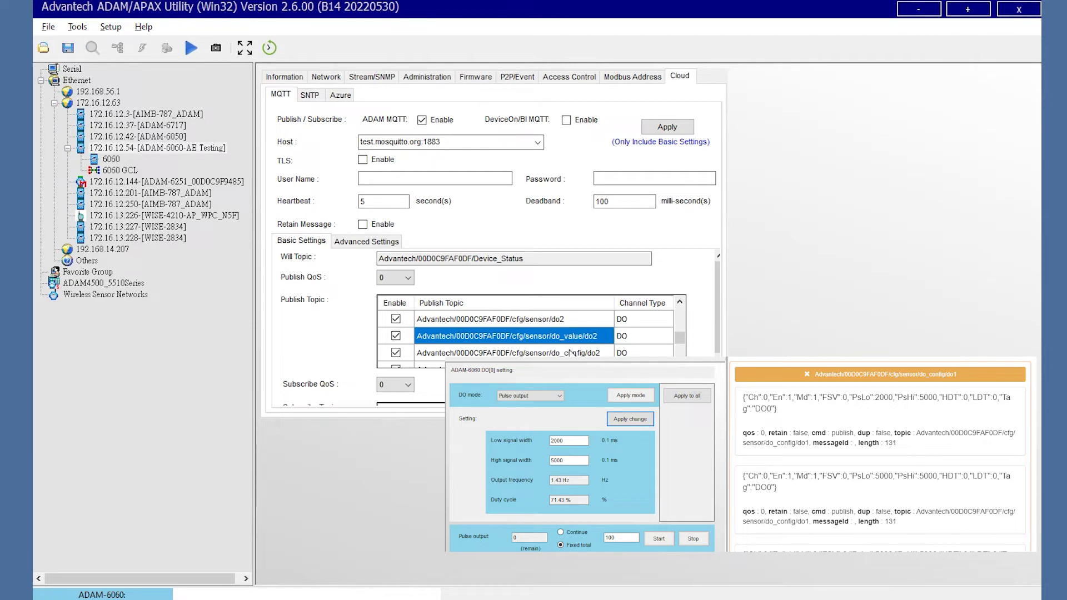
click(508, 352)
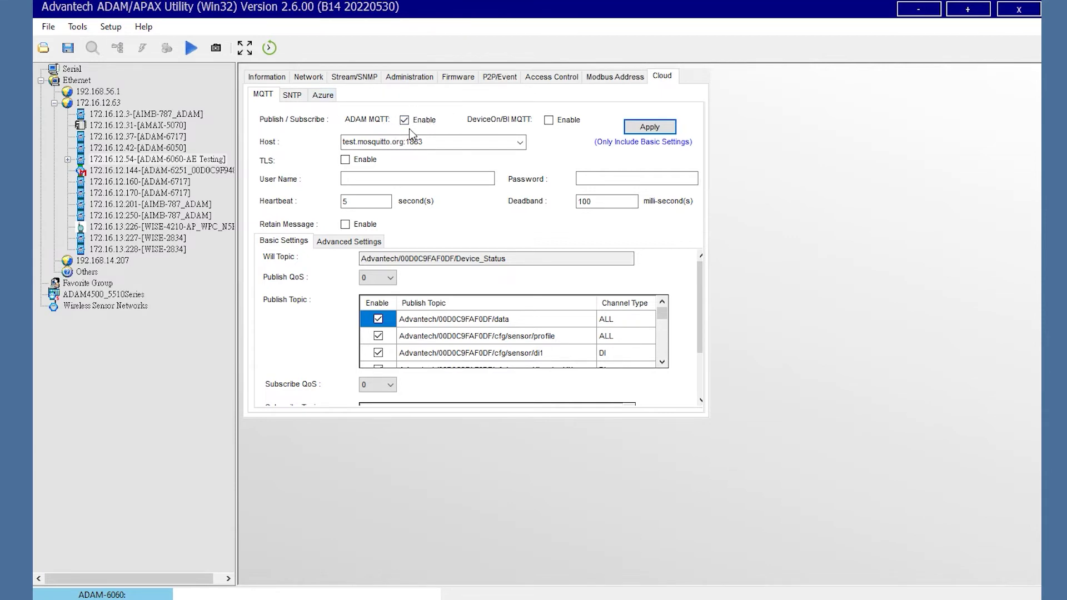
- Disable and apply ADAM MQTT, confirm 'Set MQTT done!', and show the Azure settings
click(433, 119)
click(657, 125)
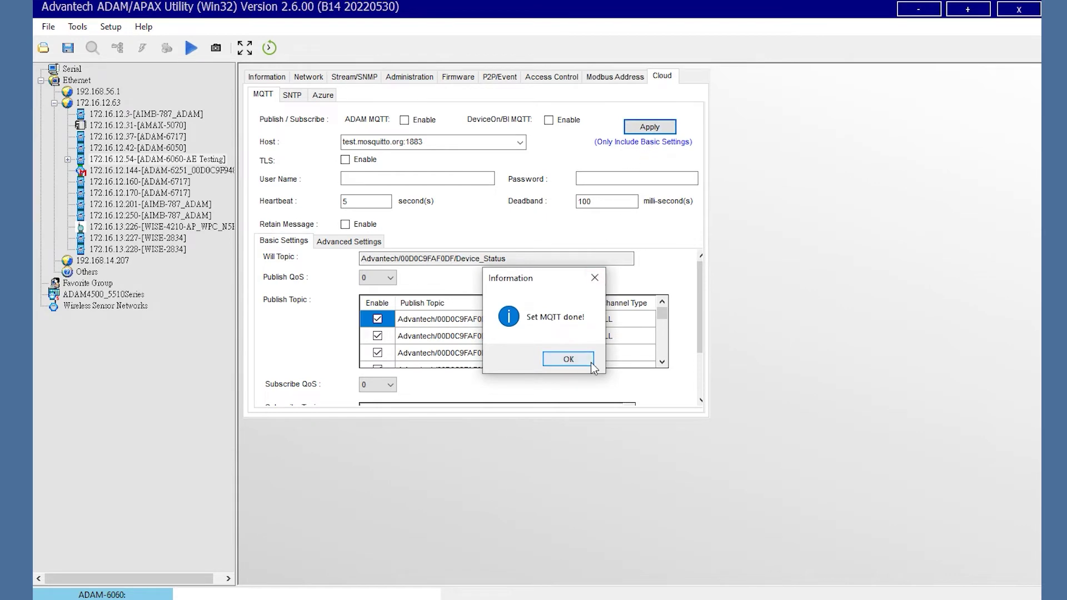
click(568, 359)
click(323, 95)
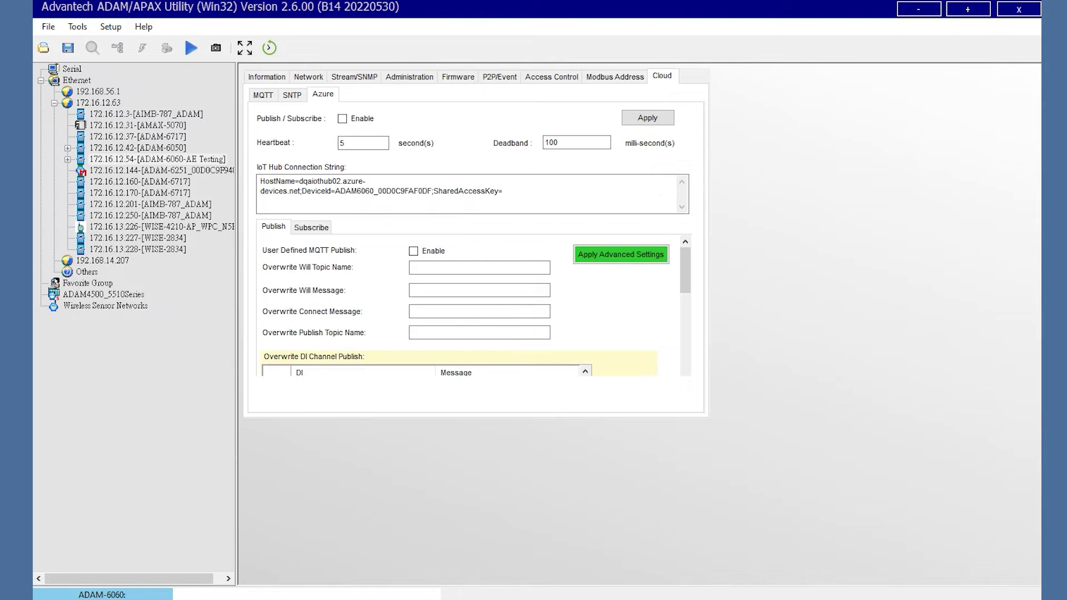
- Begin creating a new device in the dqaiothub02 IoT hub's Devices page
key(alt+Tab)
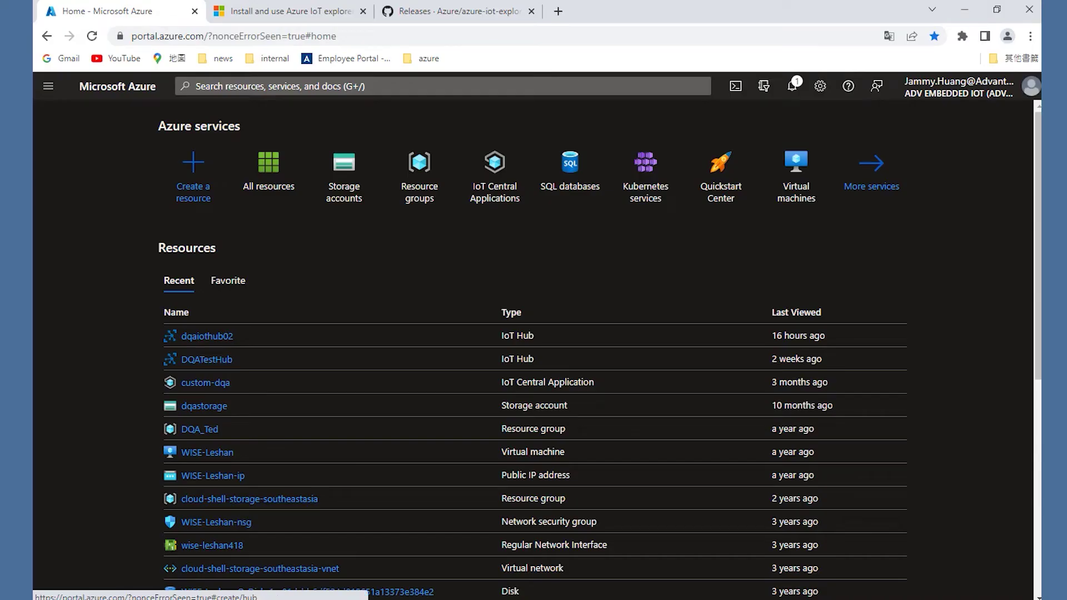
click(209, 337)
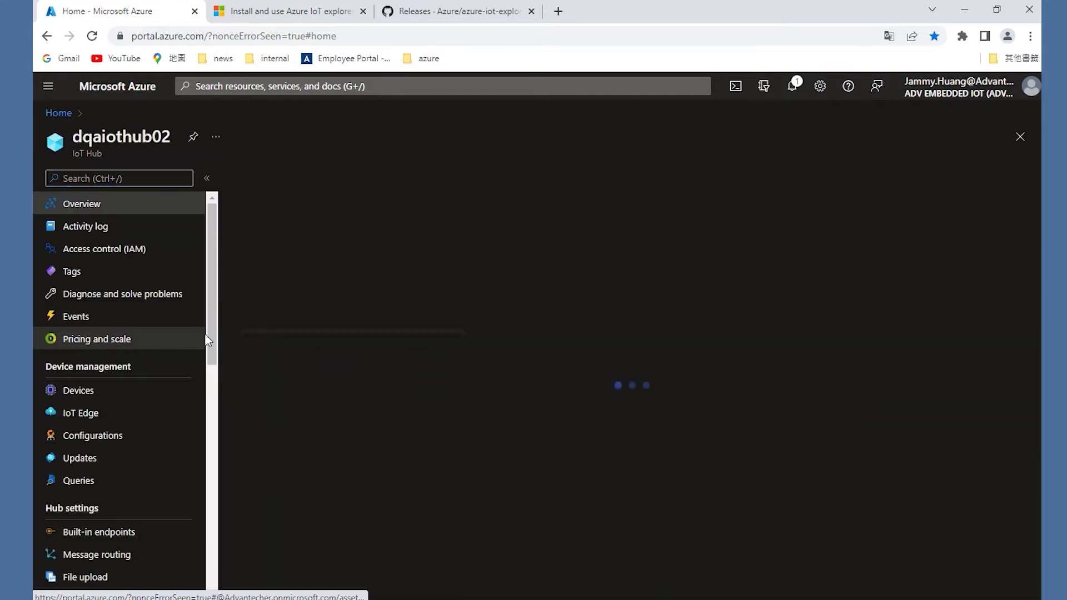
click(90, 396)
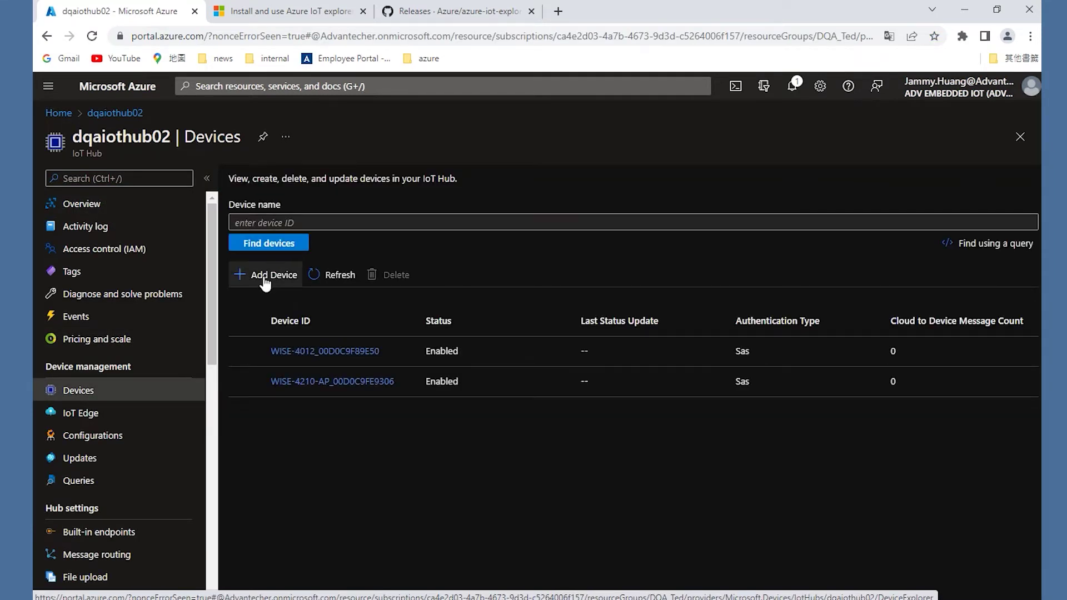
click(256, 283)
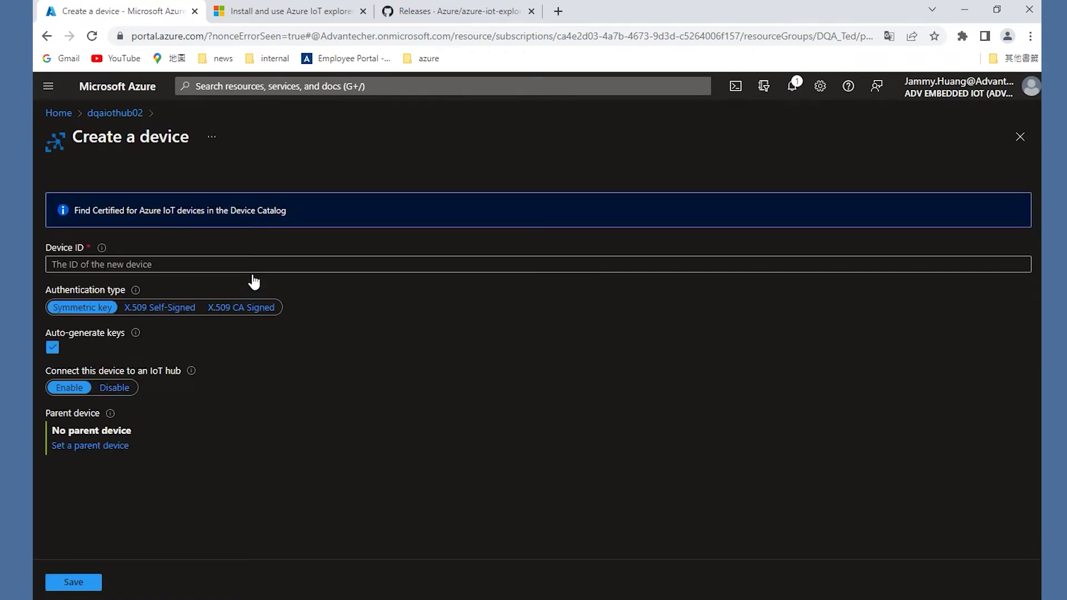
click(166, 265)
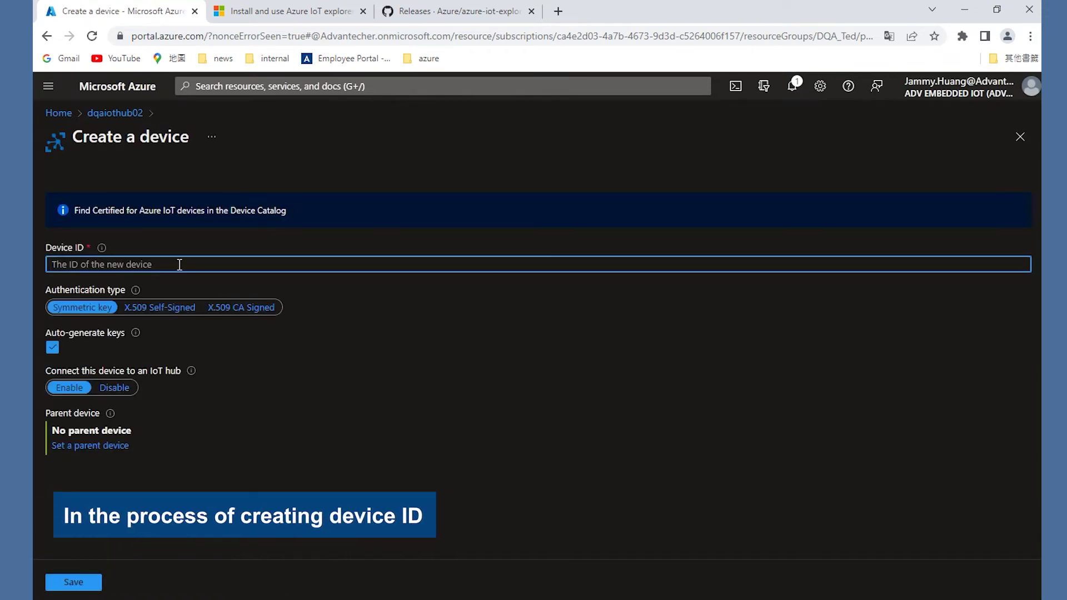
- Enter Device ID ADAM-6060_00D0C9FAF0DF, checking the MAC in the utility, and save
drag(612, 10, 866, 21)
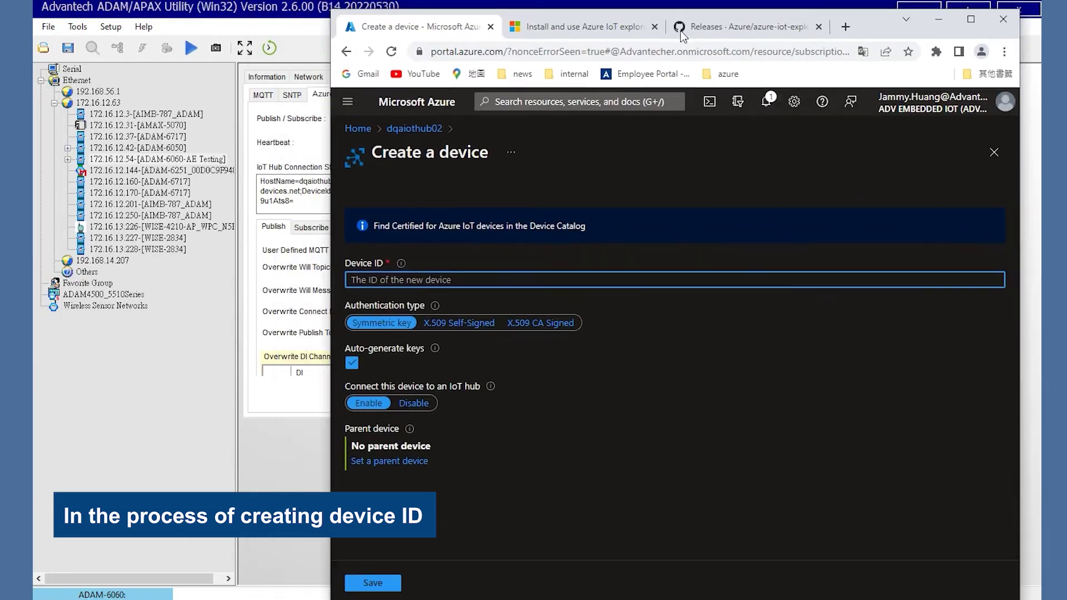
click(309, 77)
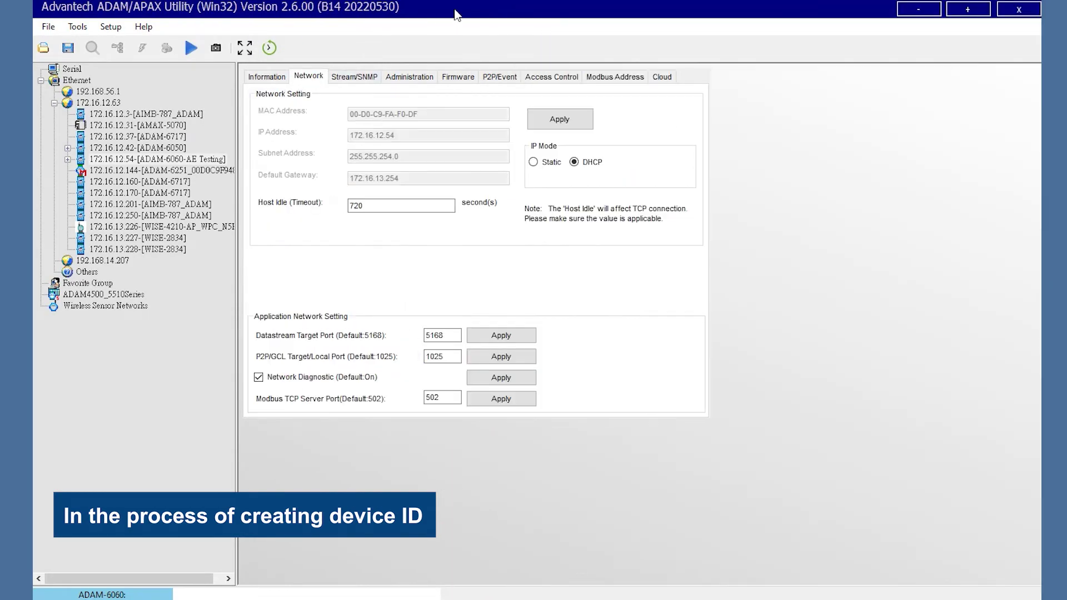
drag(457, 12, 159, 15)
click(567, 267)
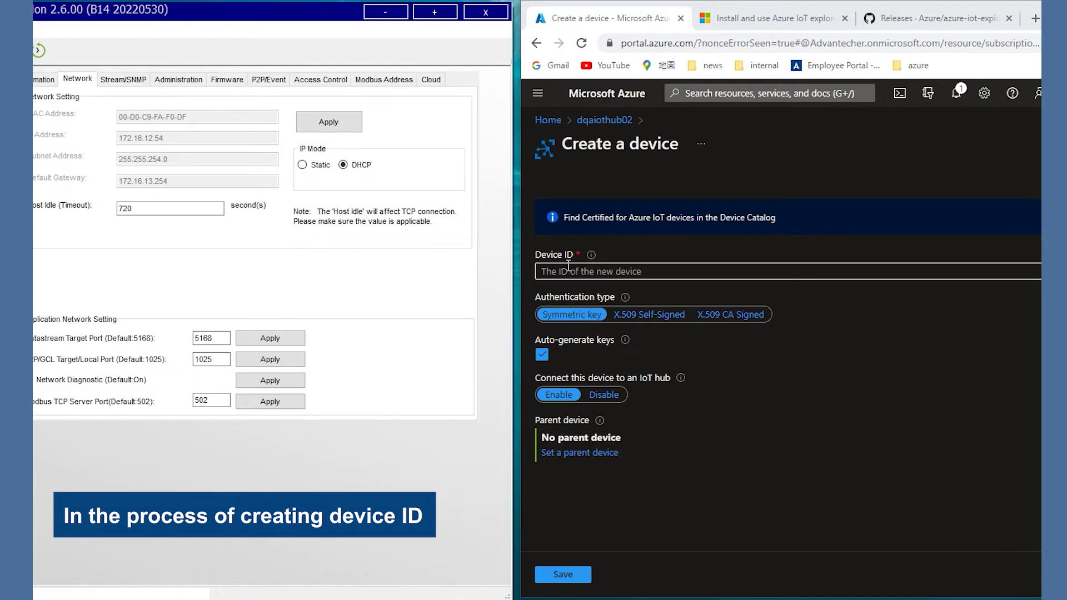
text(ADAM)
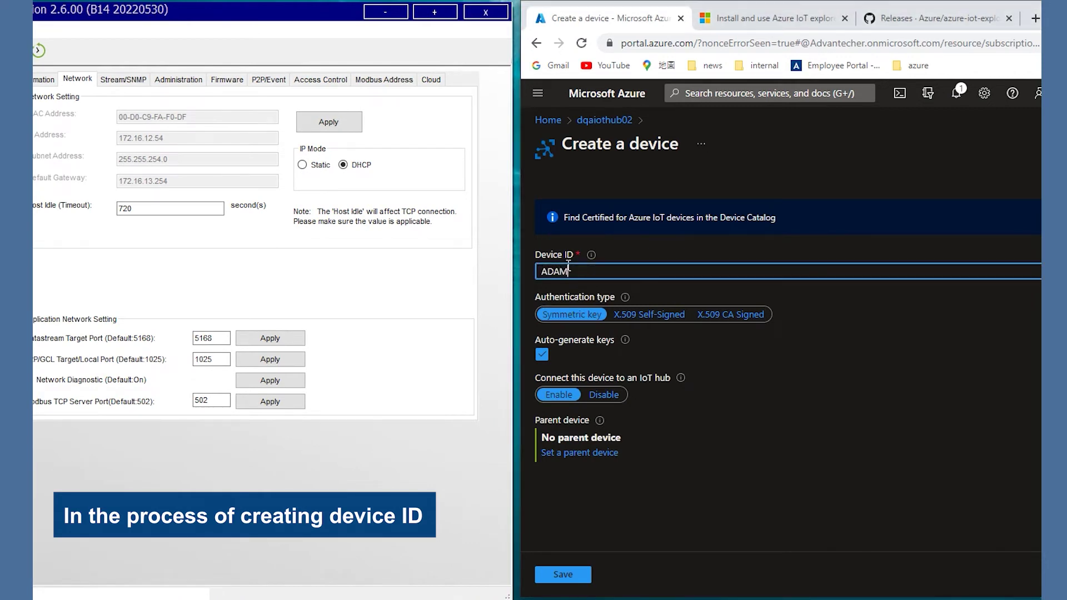
text(-6060-)
text(00)
key(BackSpace)
key(BackSpace)
text(00D0C9FAF0DF)
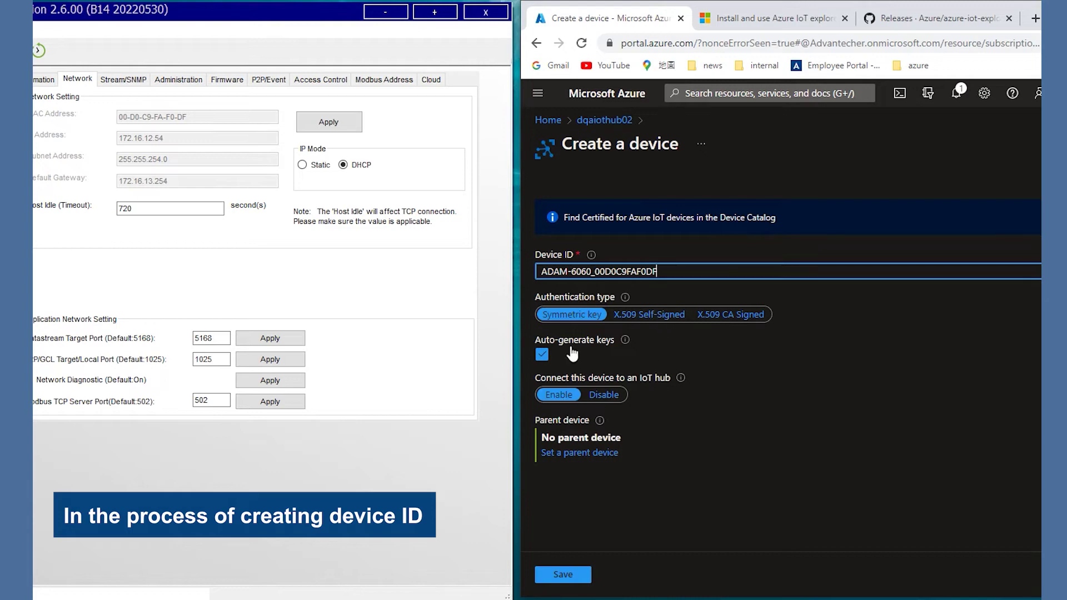
double_click(1021, 10)
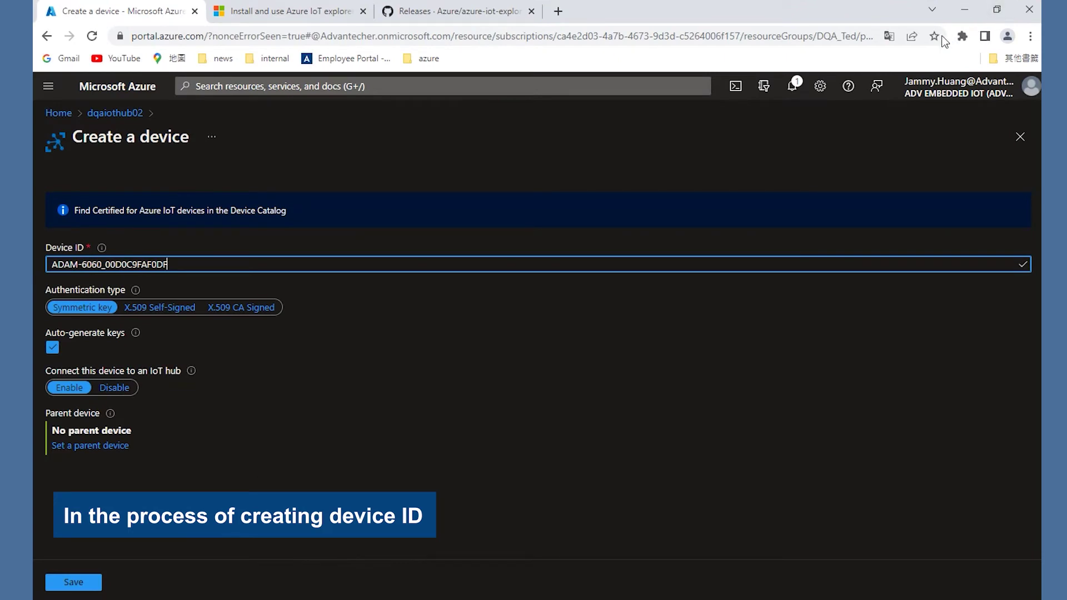
click(65, 583)
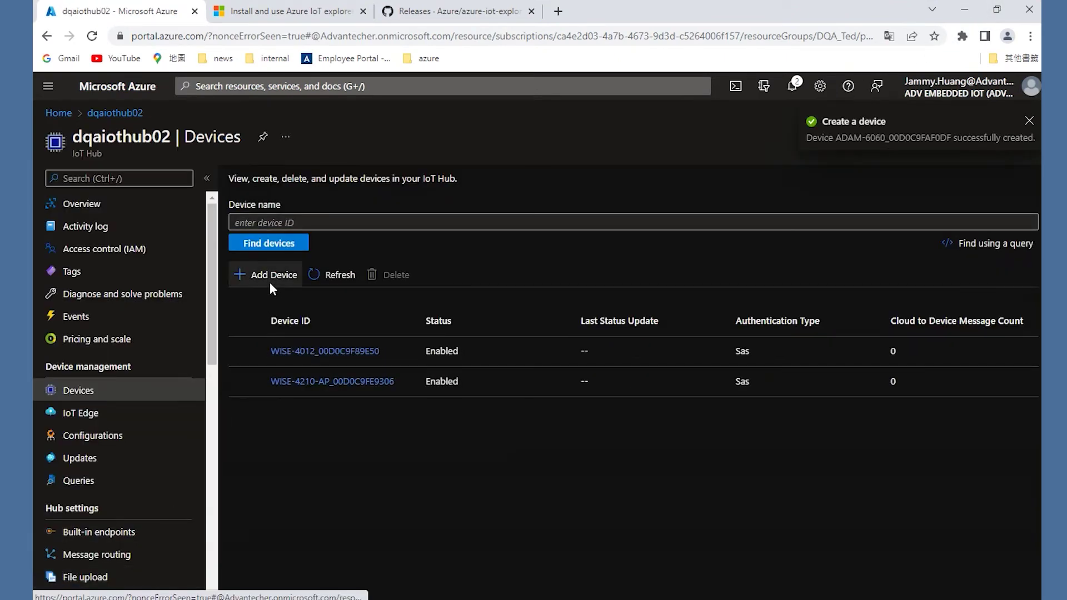
- Search the hub's devices for ADAM-6060 and open the ADAM-6060_00D0C9FAF0DF device details
click(317, 223)
text(ASDA)
click(278, 244)
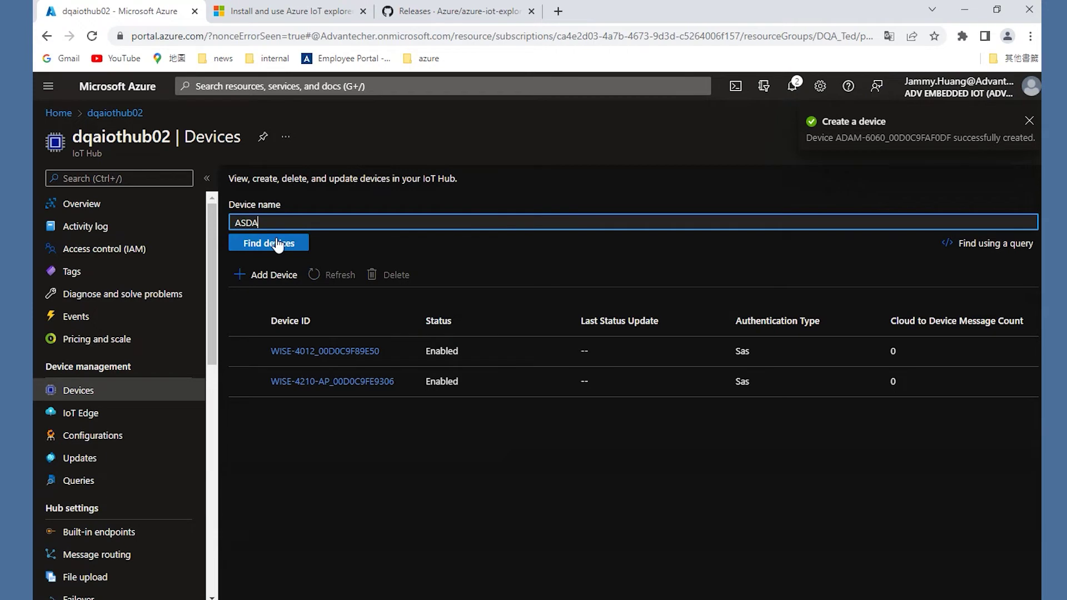
key(BackSpace)
key(BackSpace)
key(BackSpace)
text(ADAM-)
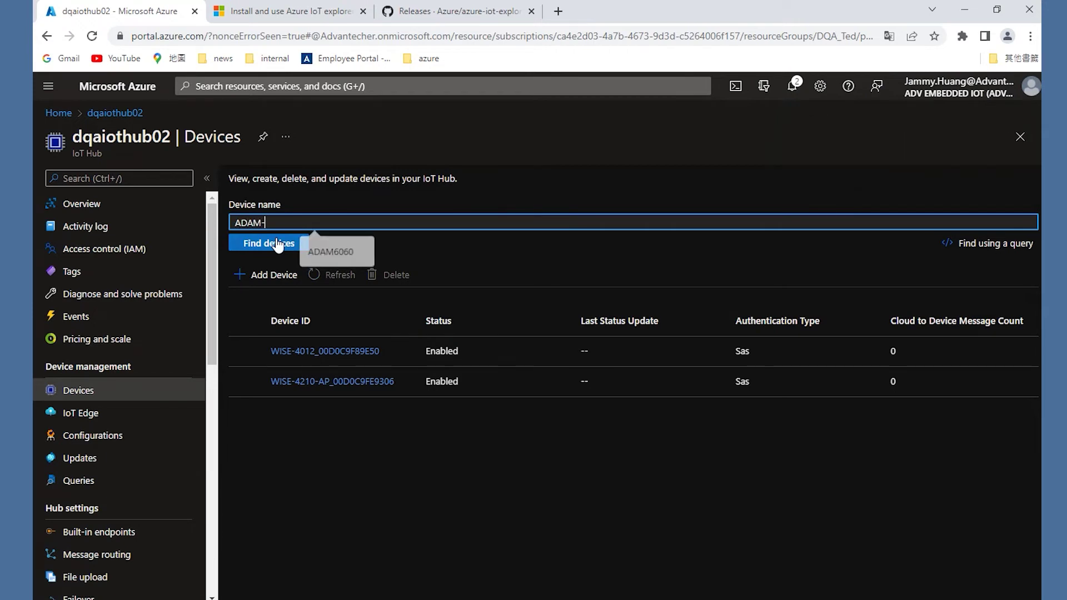
text(6060)
click(277, 243)
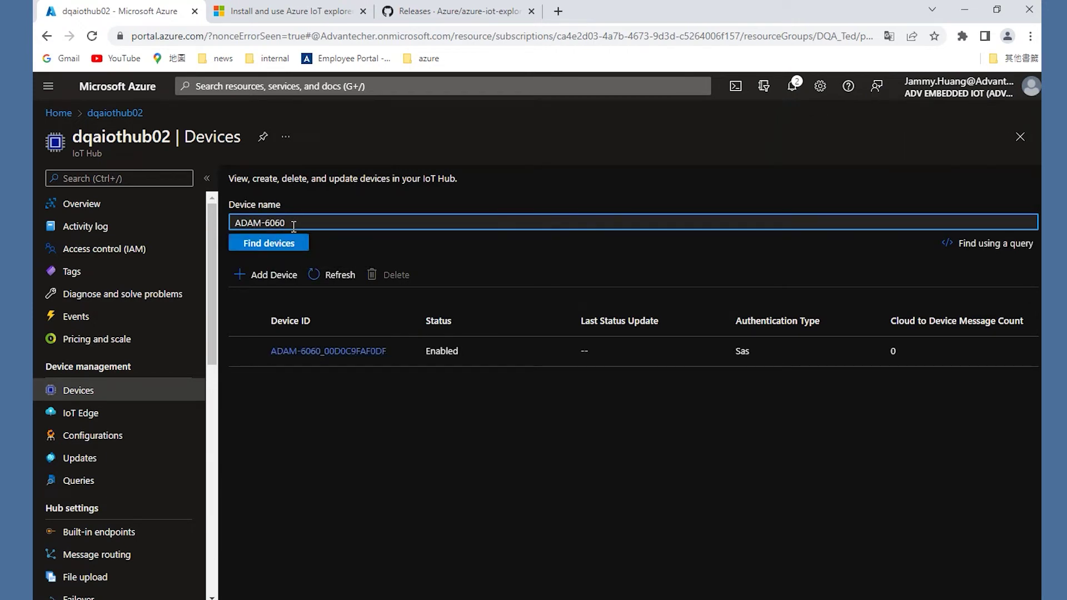
click(348, 354)
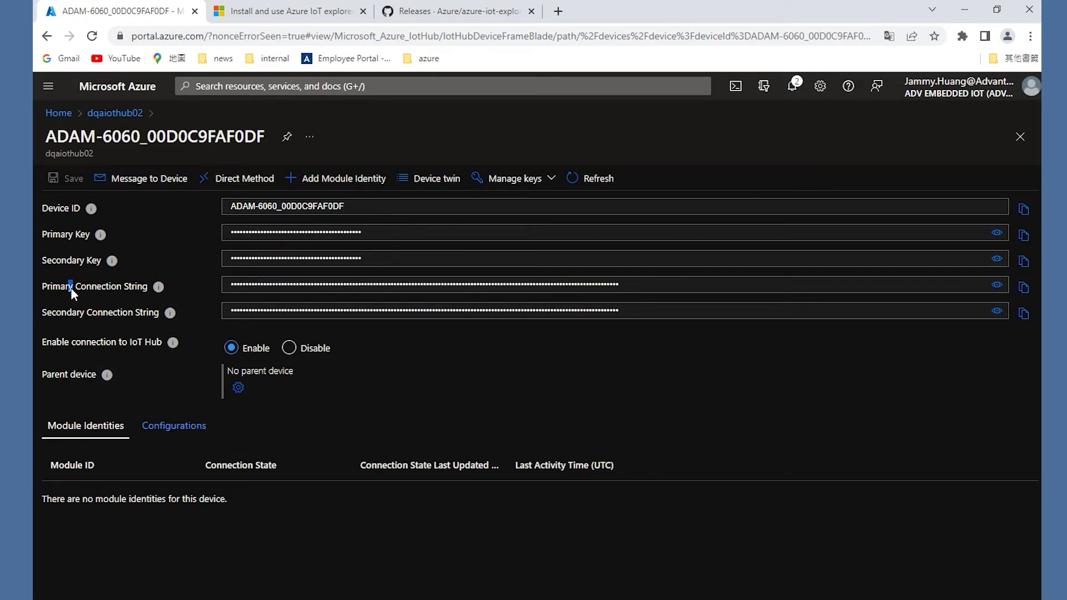
- Copy the device's primary connection string and bring up the ADAM utility's Azure cloud settings
click(254, 284)
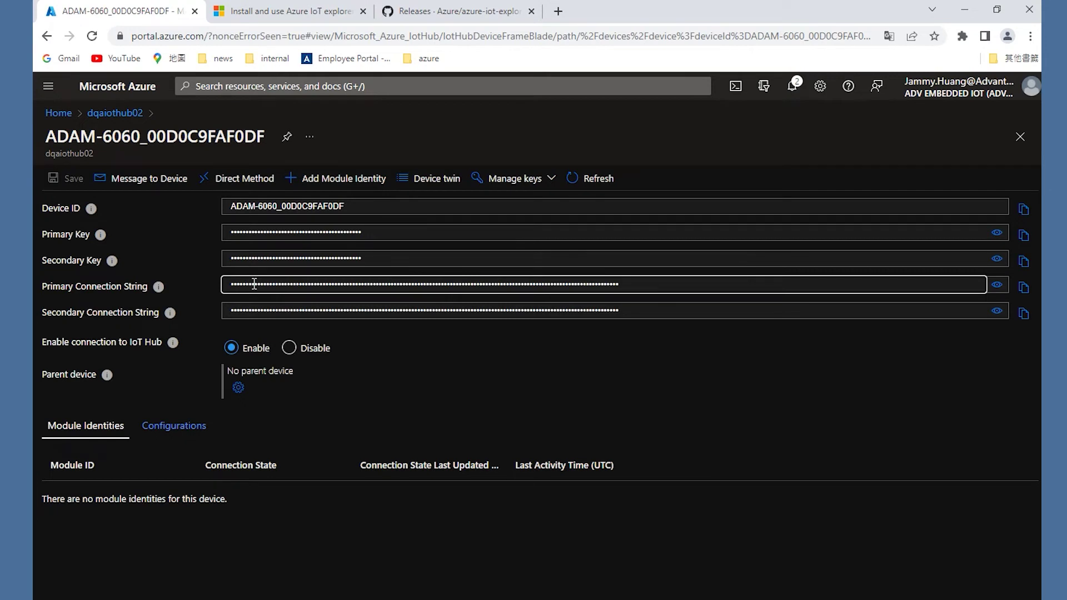
drag(731, 285, 234, 284)
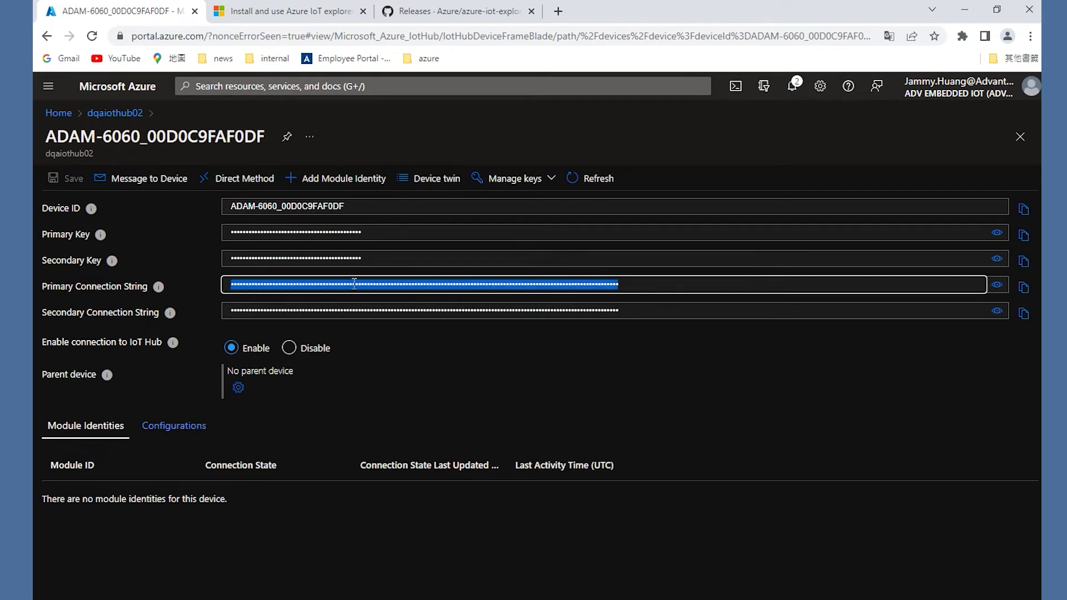
click(1025, 288)
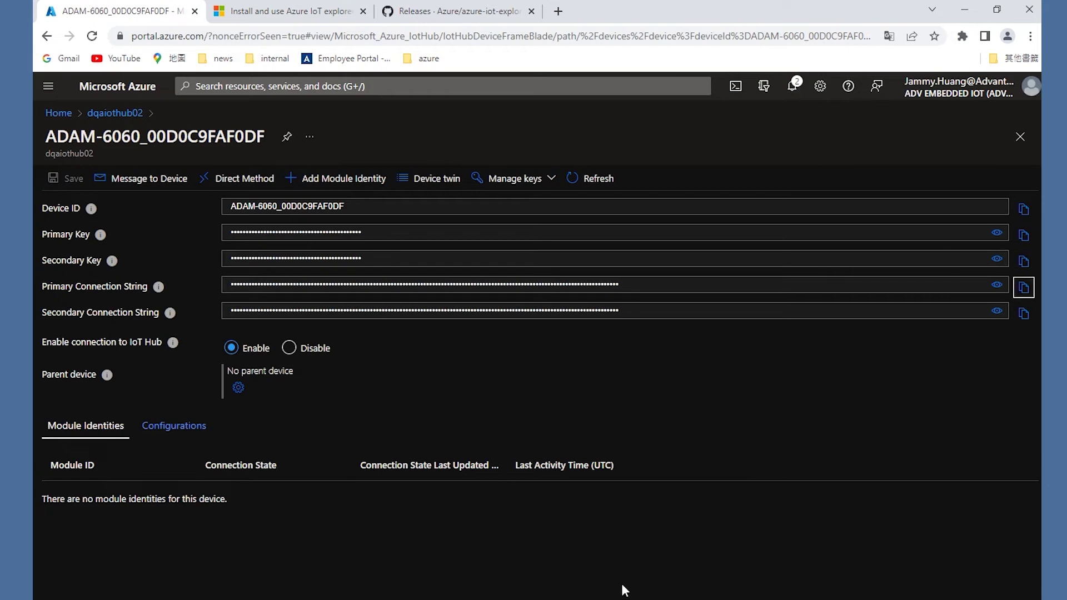
click(582, 584)
drag(298, 9, 691, 17)
click(804, 80)
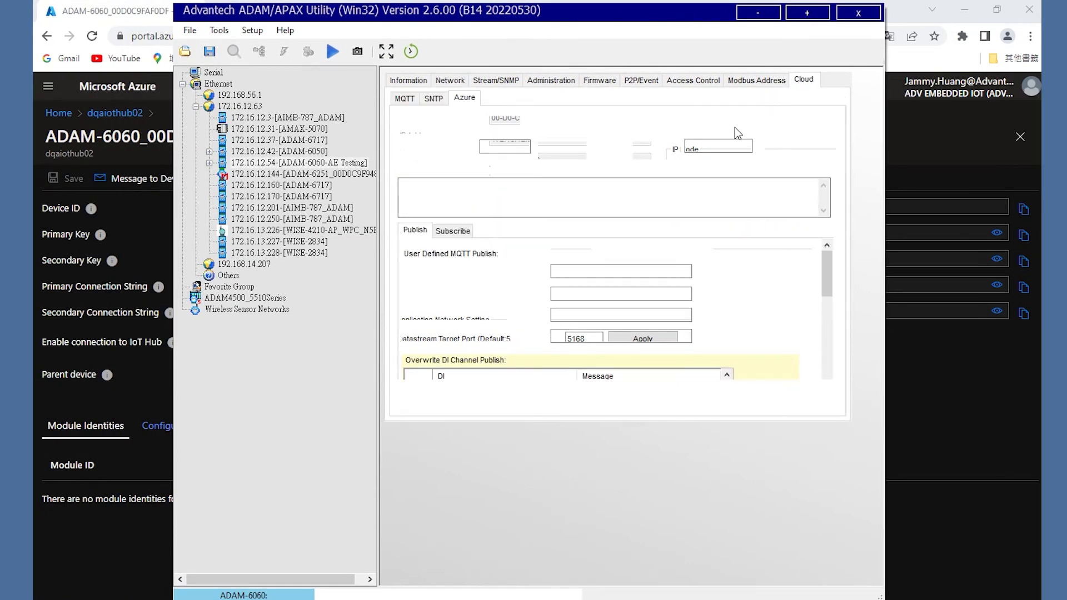
- Replace the IoT Hub Connection String with the copied one, enable Publish/Subscribe, and apply
click(809, 194)
key(ctrl+a)
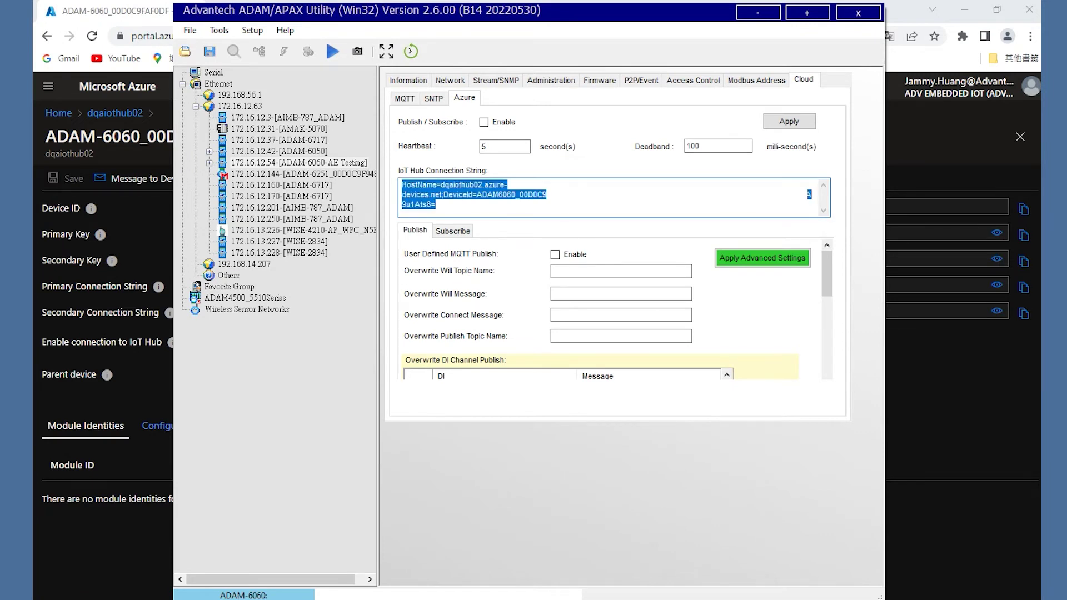
key(ctrl+v)
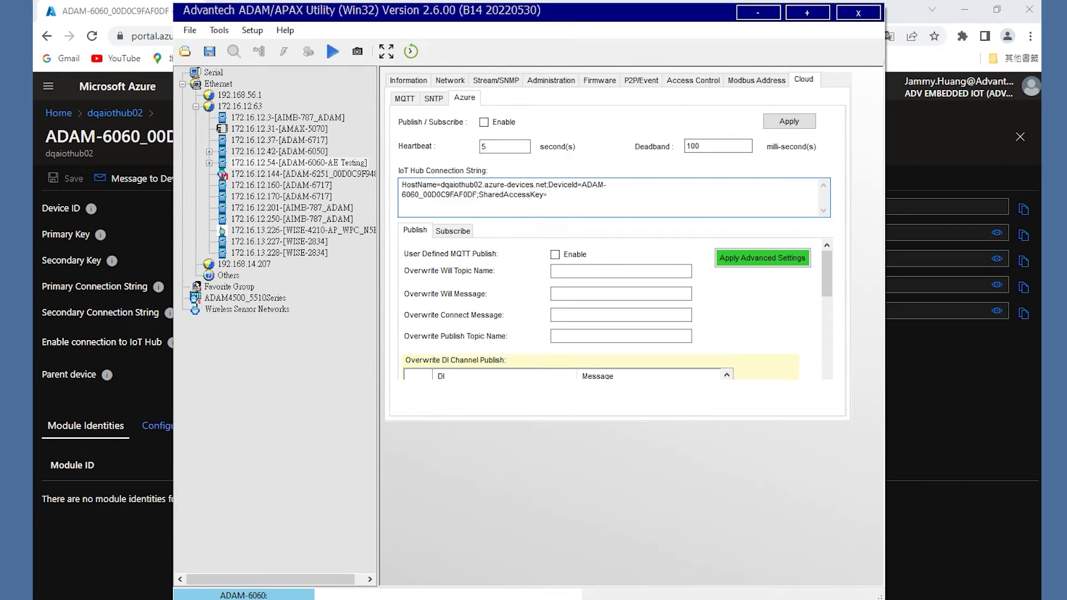
click(484, 122)
click(784, 125)
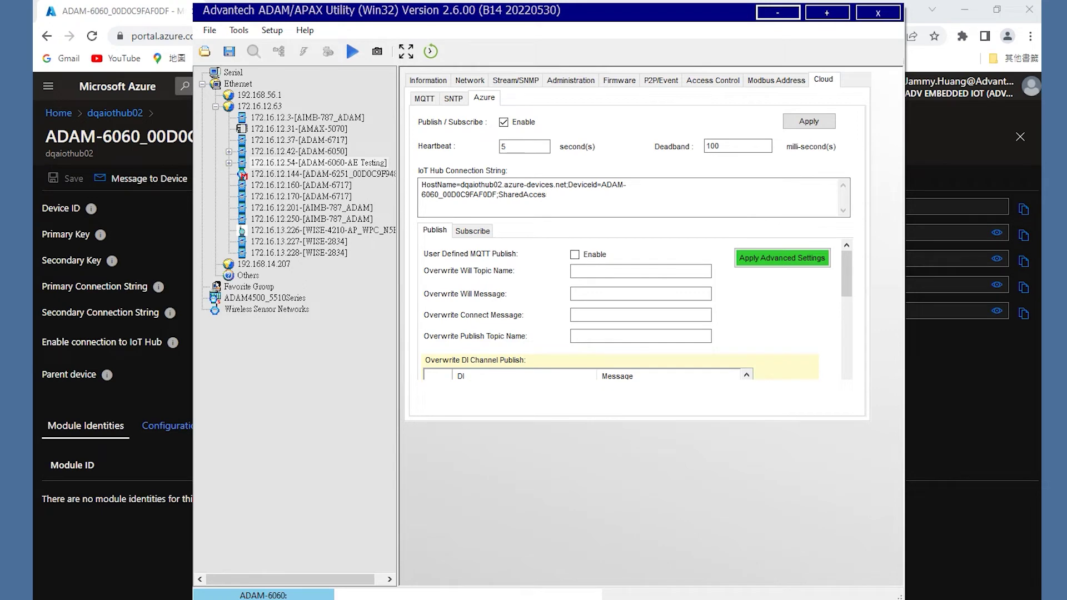
click(773, 14)
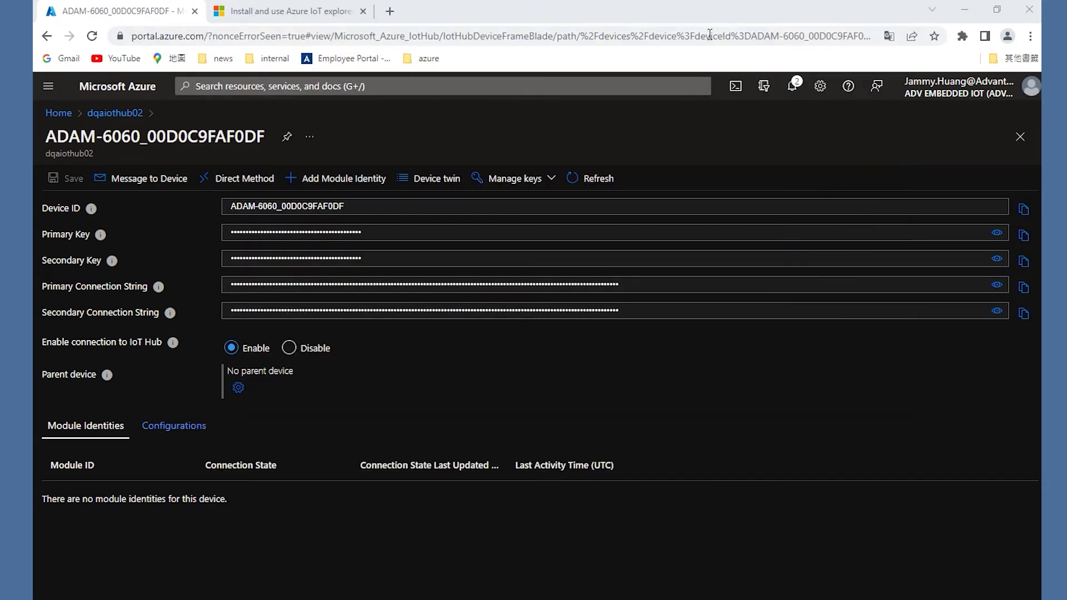
click(280, 17)
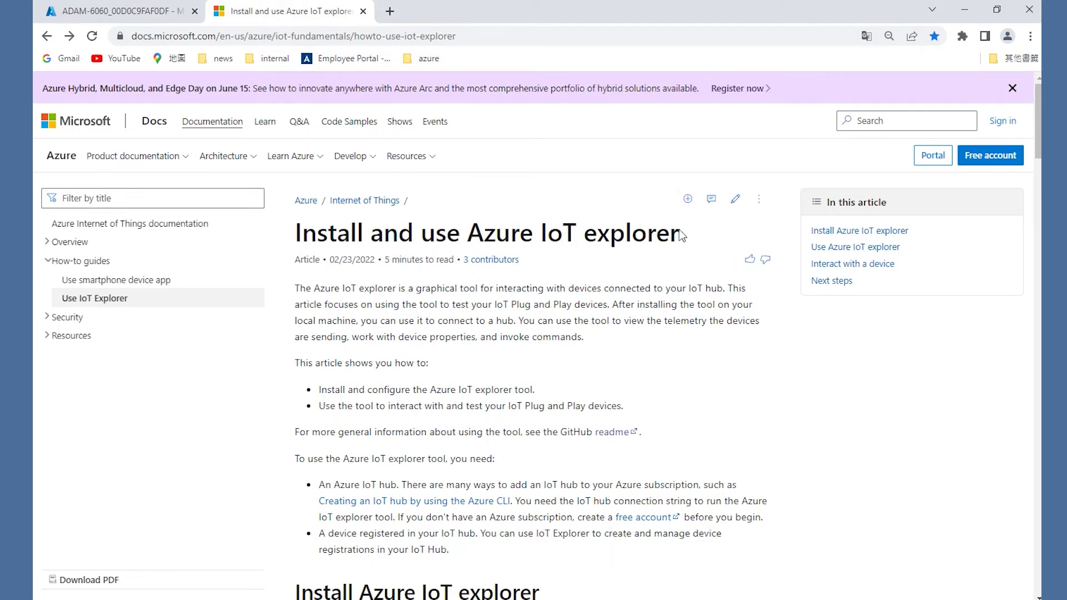
- Scroll the guide to Install Azure IoT explorer and follow the Azure IoT explorer releases link
drag(685, 232, 295, 234)
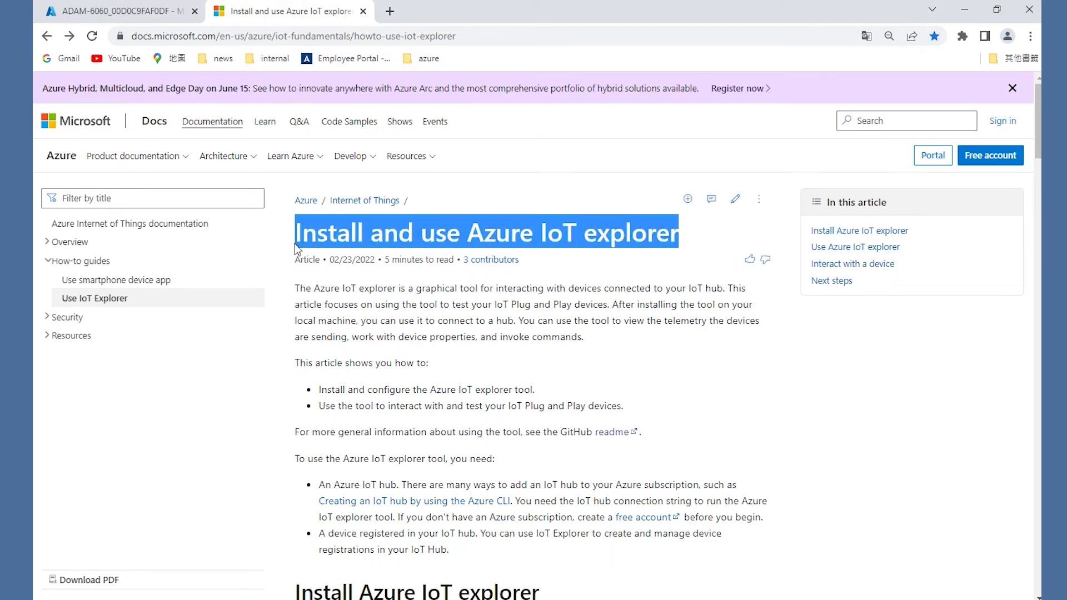
click(305, 297)
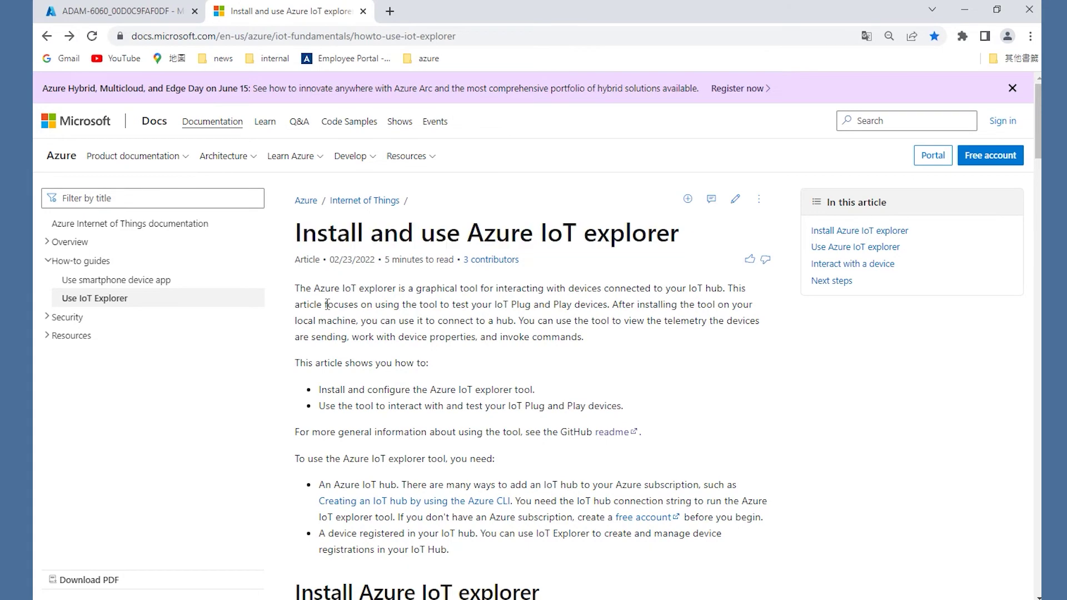
scroll(335, 319, down, 3)
scroll(335, 319, down, 3)
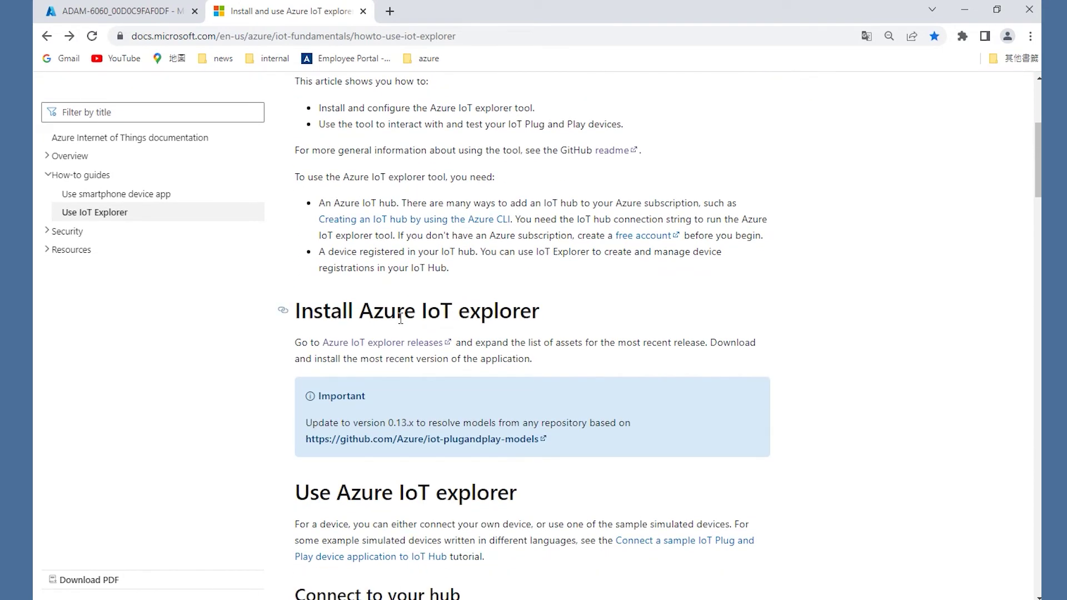
click(409, 346)
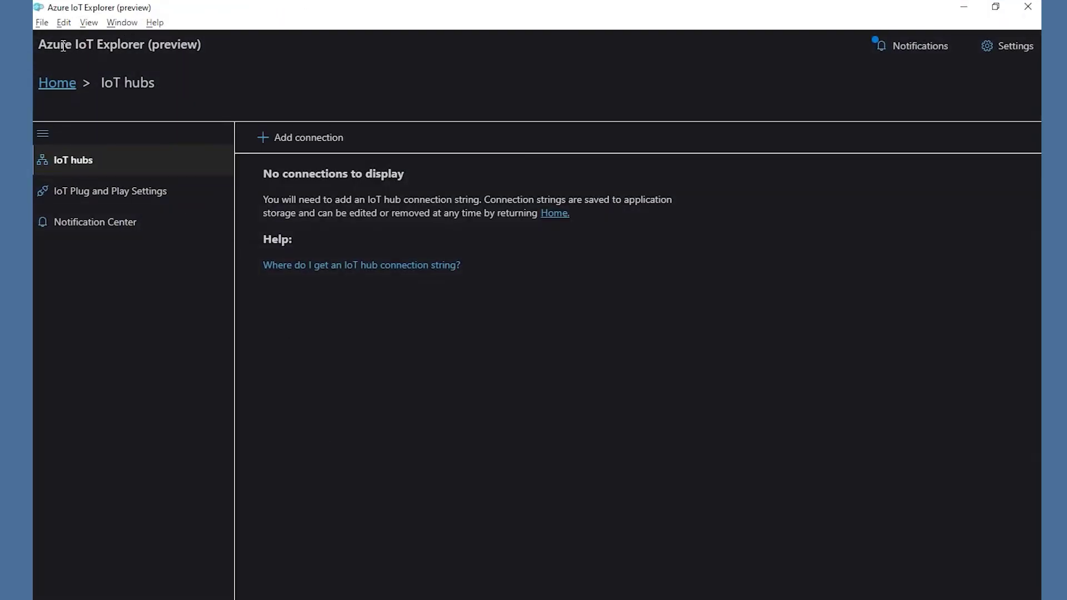
- Minimize Azure IoT Explorer and return to the Azure portal home page
drag(44, 47, 152, 48)
click(154, 51)
click(956, 12)
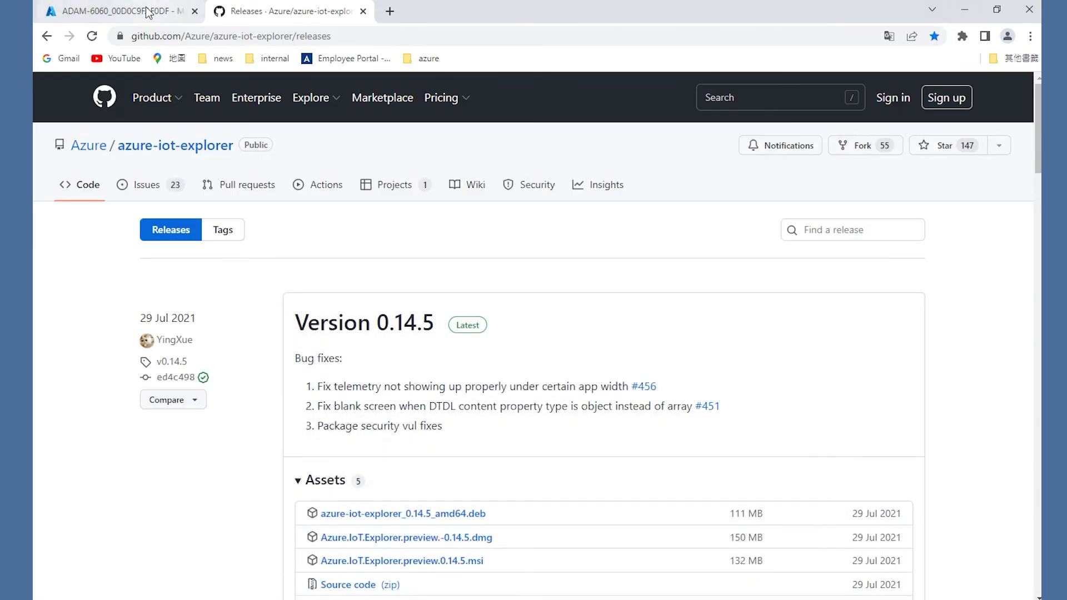
click(128, 11)
click(66, 114)
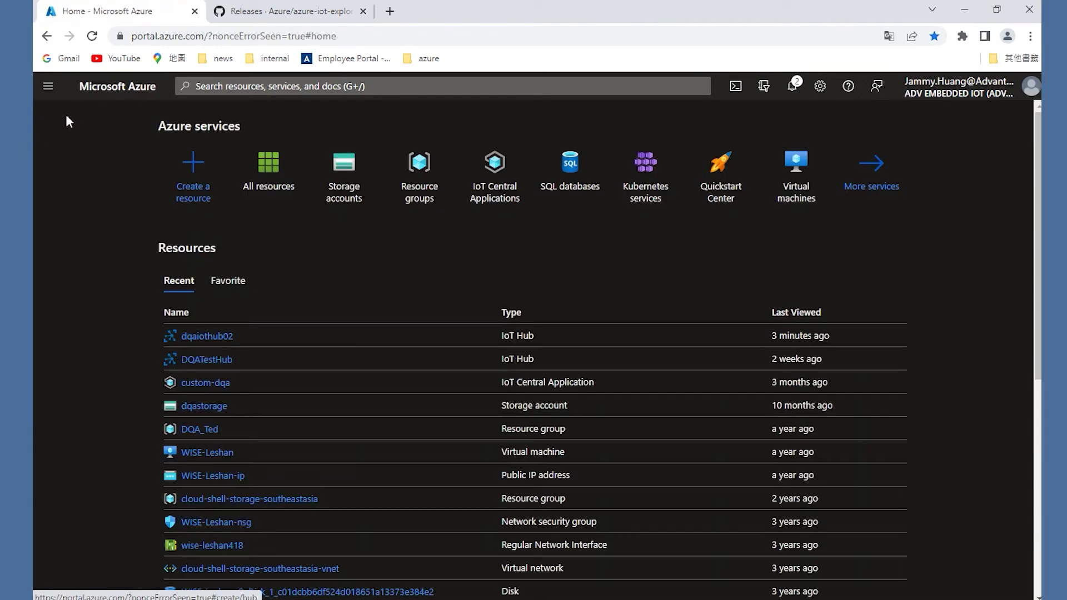
- Open dqaiothub02's iothubowner shared access policy and copy its primary connection string
click(195, 337)
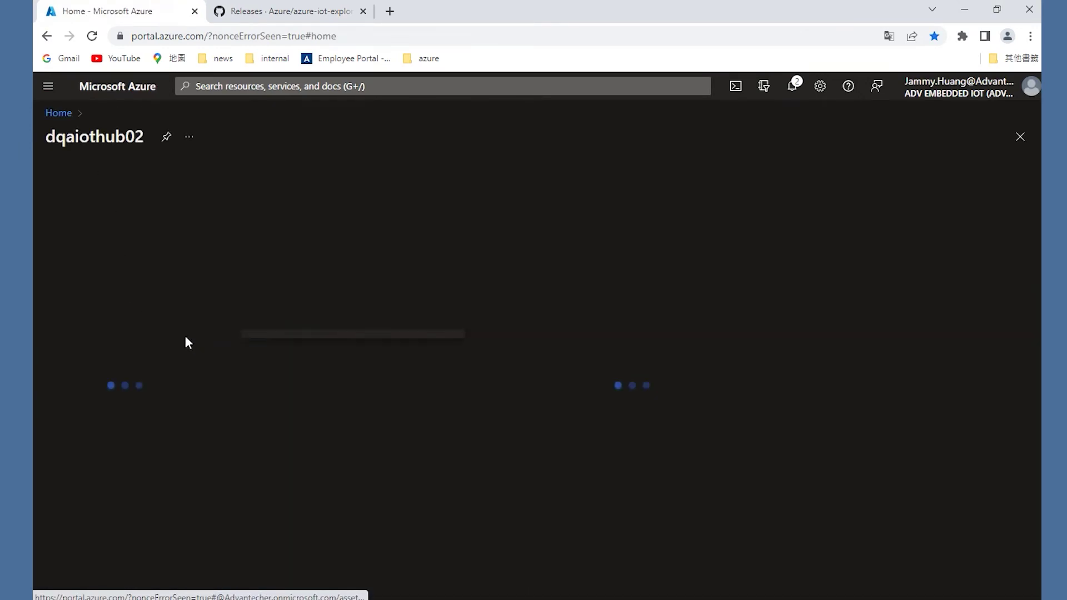
scroll(83, 431, down, 5)
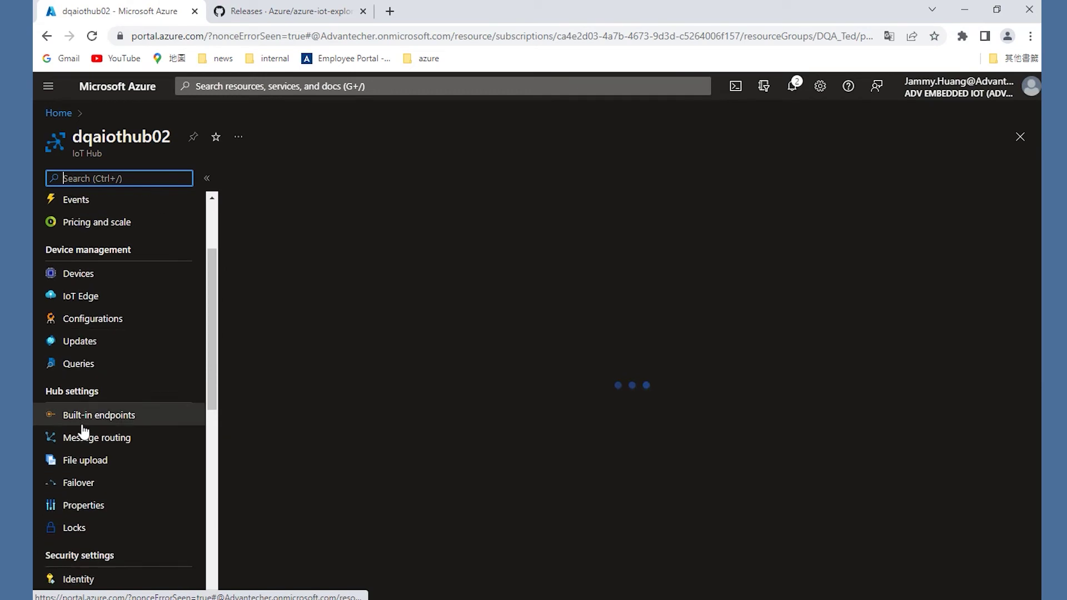
click(87, 437)
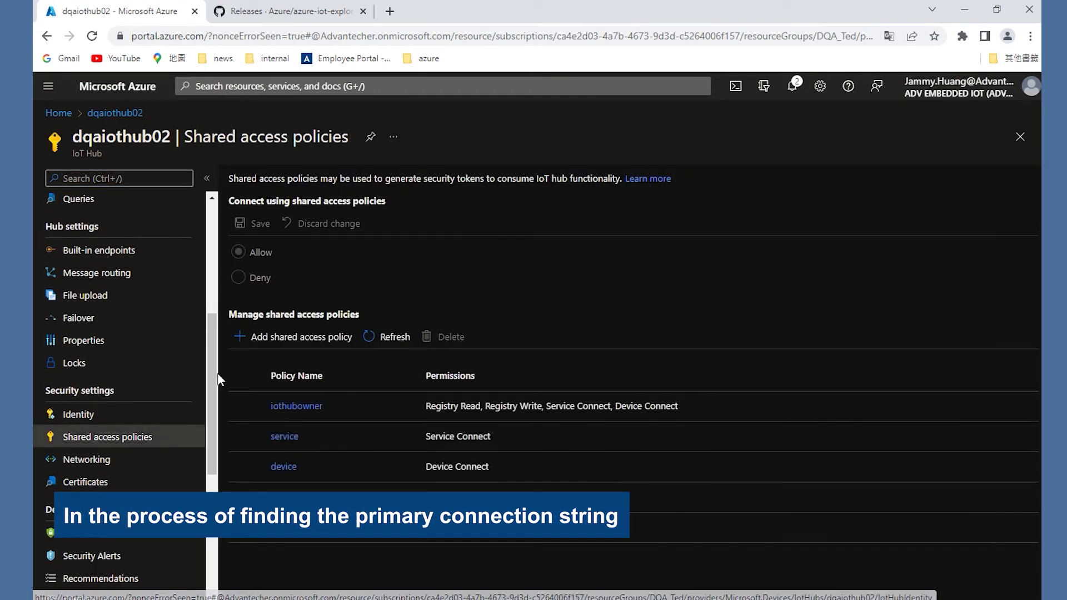
click(279, 408)
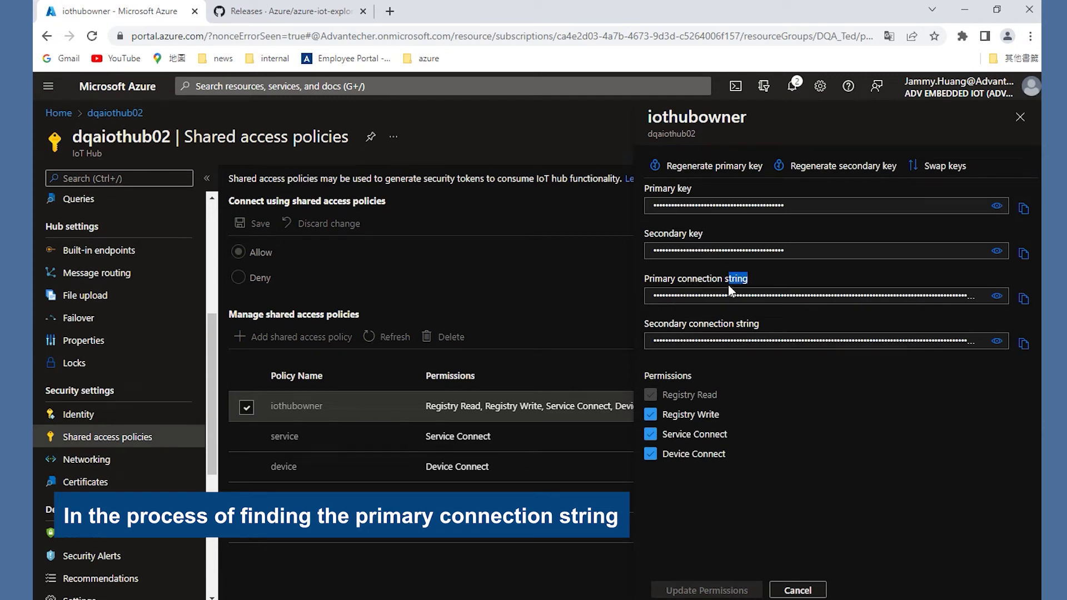
drag(728, 285, 642, 282)
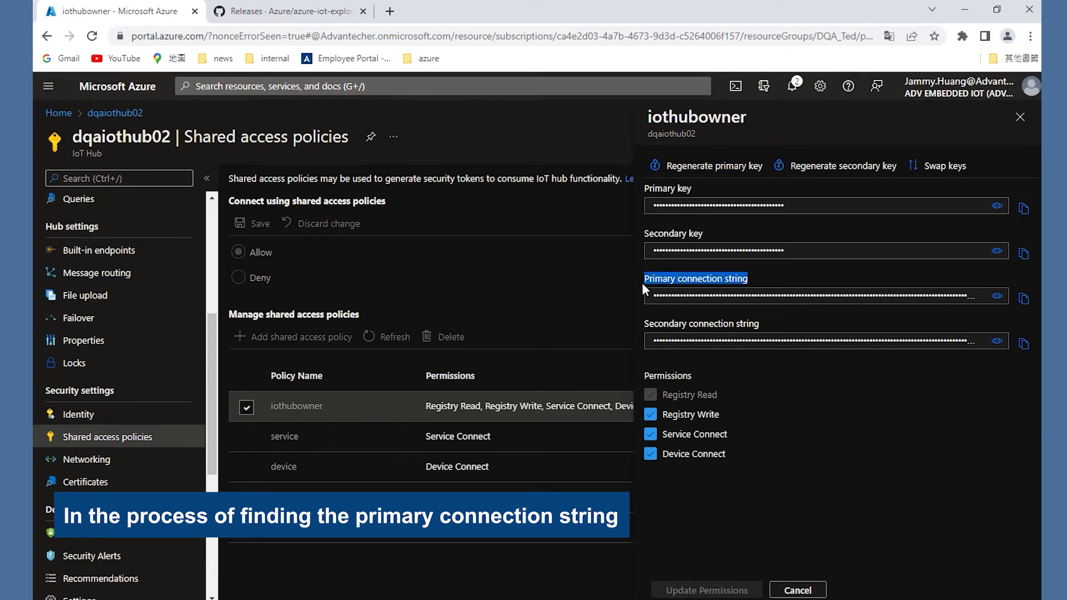
click(1022, 300)
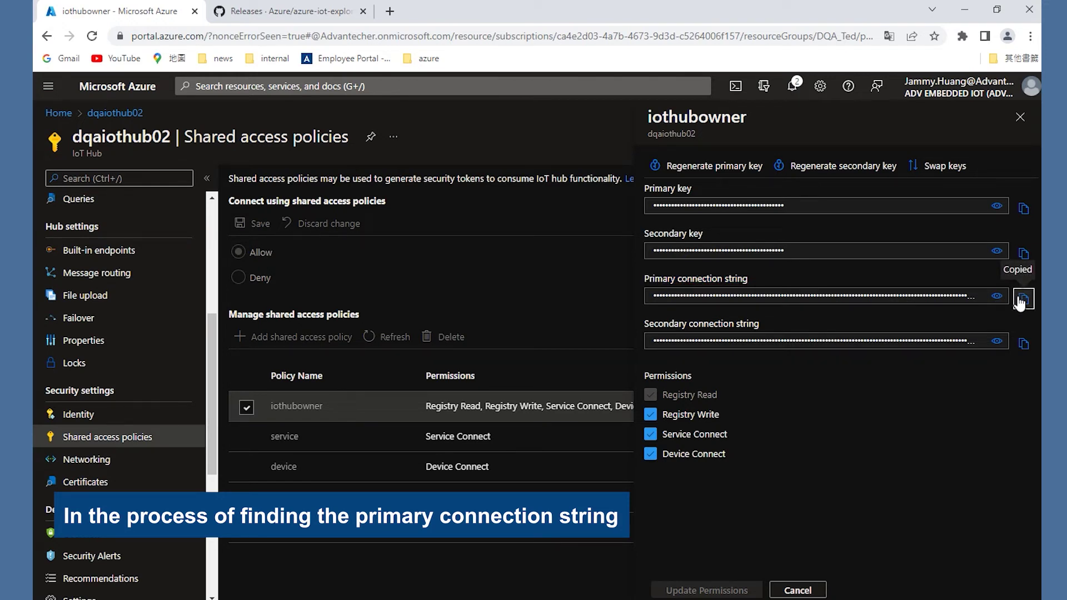
key(alt+Tab)
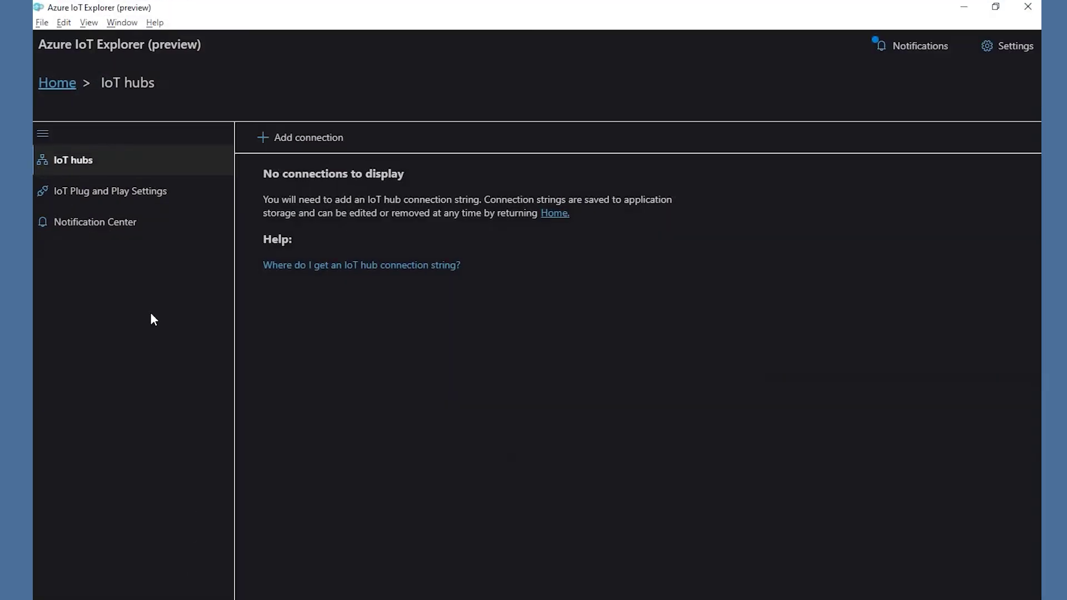
- Add a hub connection using the pasted iothubowner connection string and save it
click(266, 142)
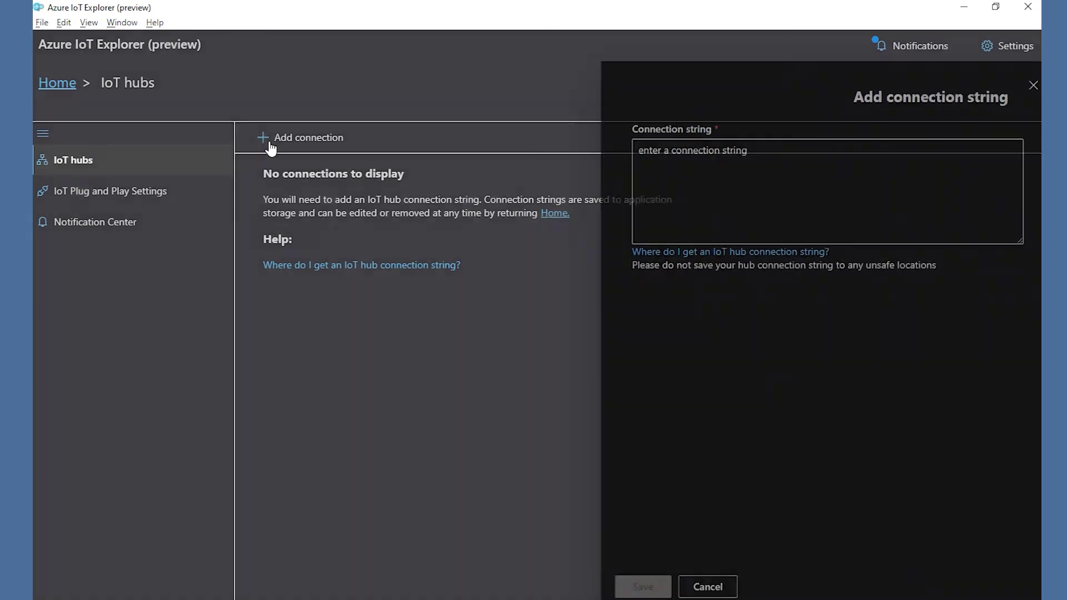
click(665, 183)
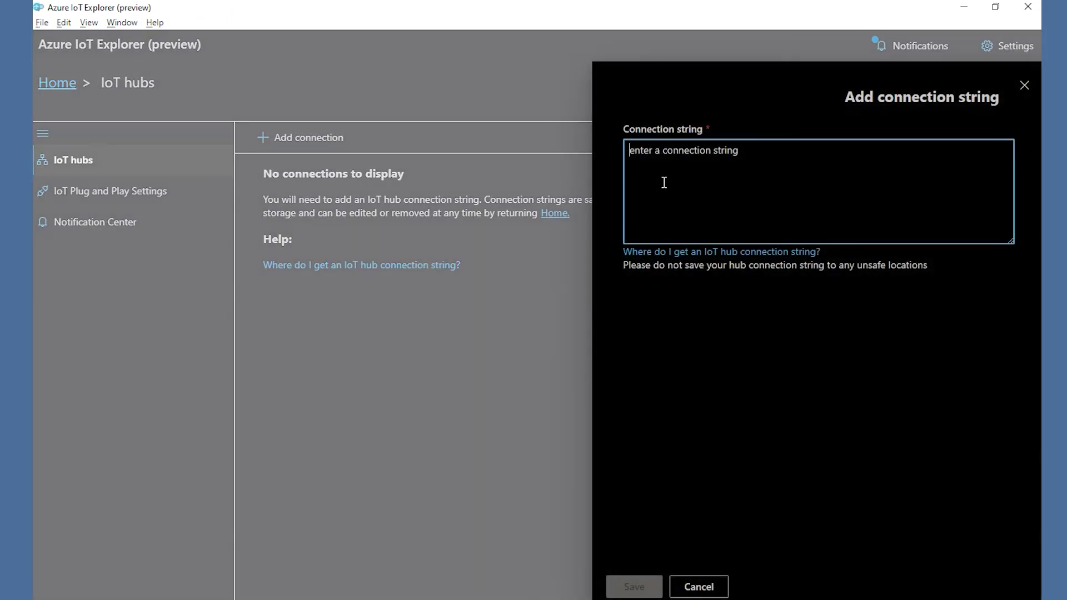
key(ctrl+v)
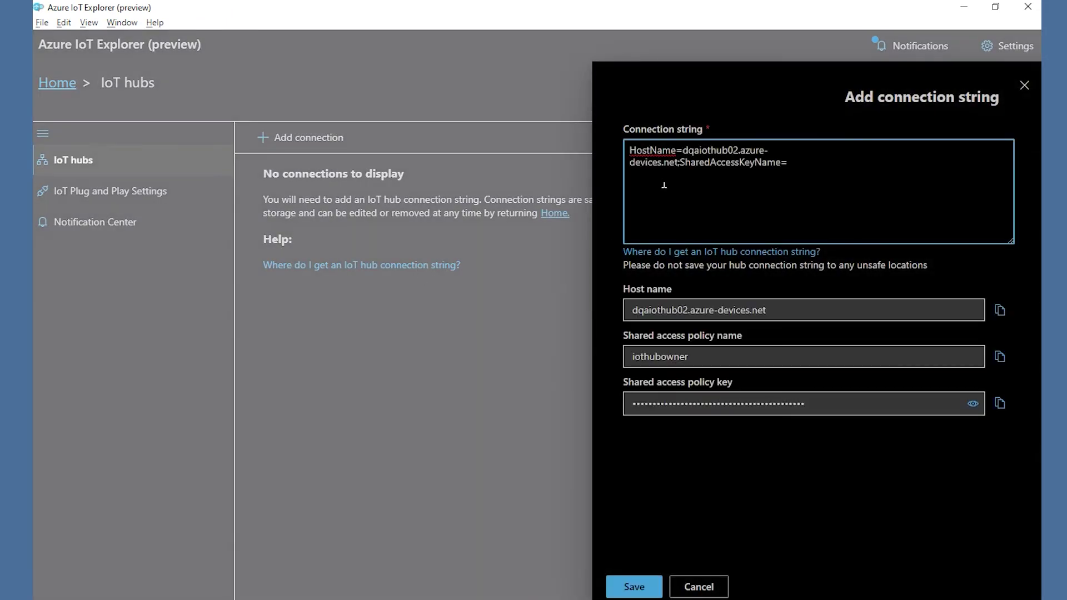
click(647, 589)
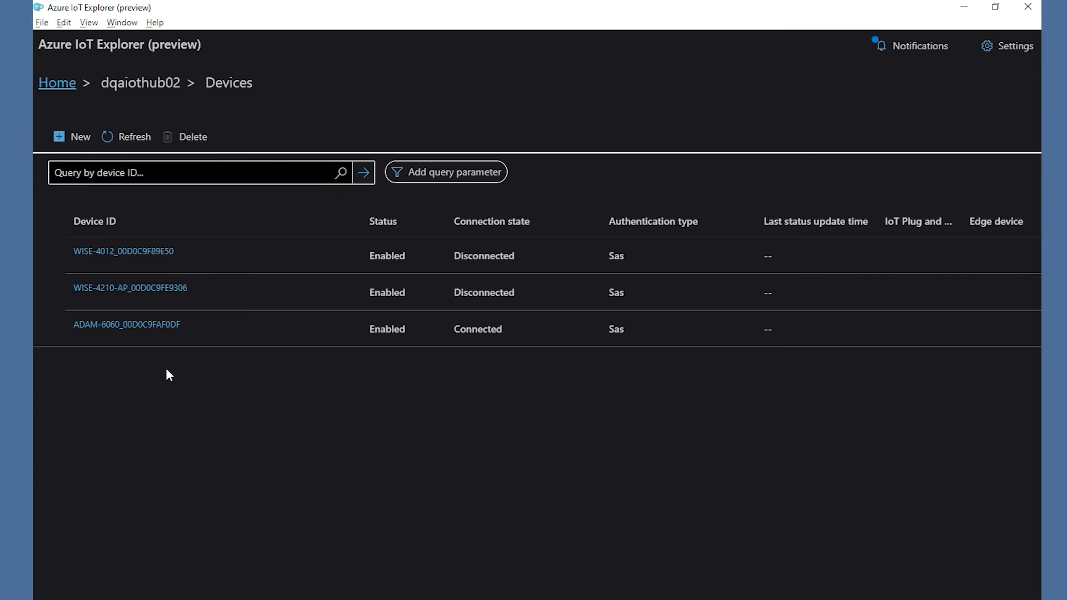
- Start telemetry monitoring on the ADAM-6060_00D0C9FAF0DF device's Telemetry page
click(100, 328)
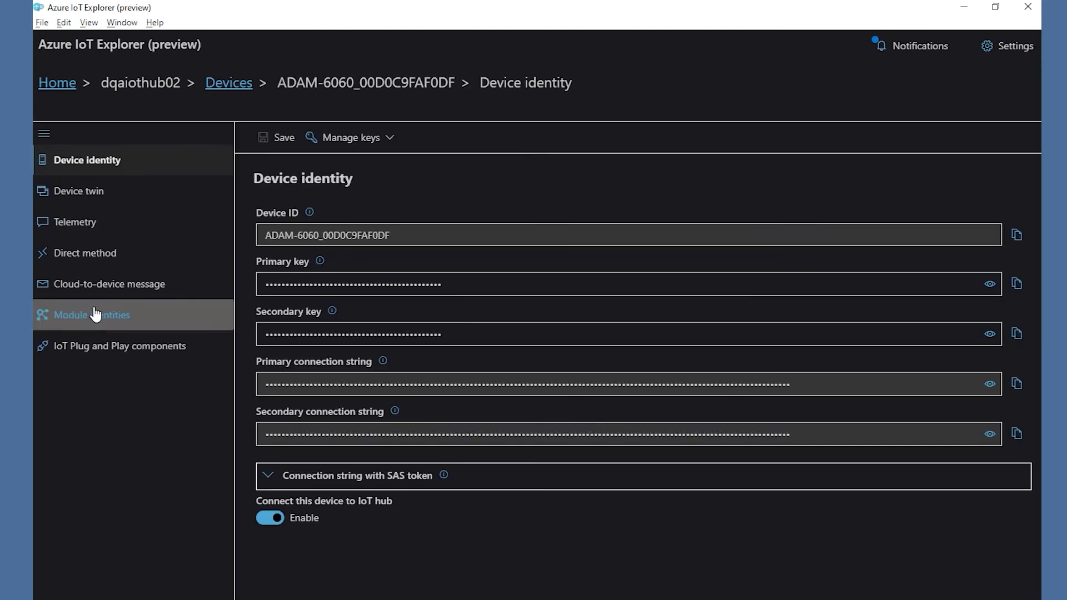
click(118, 230)
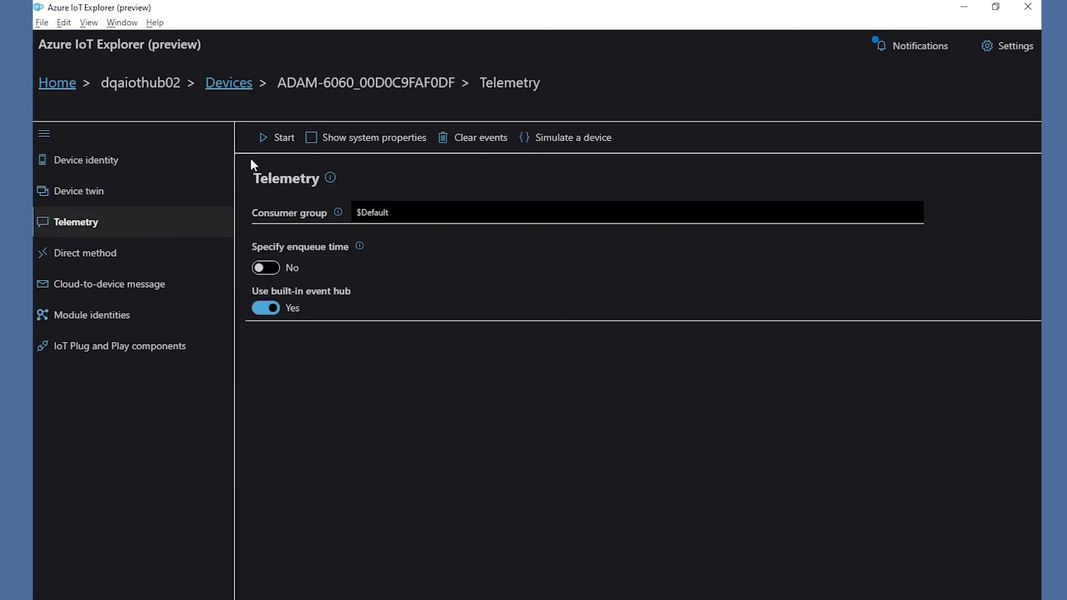
click(276, 138)
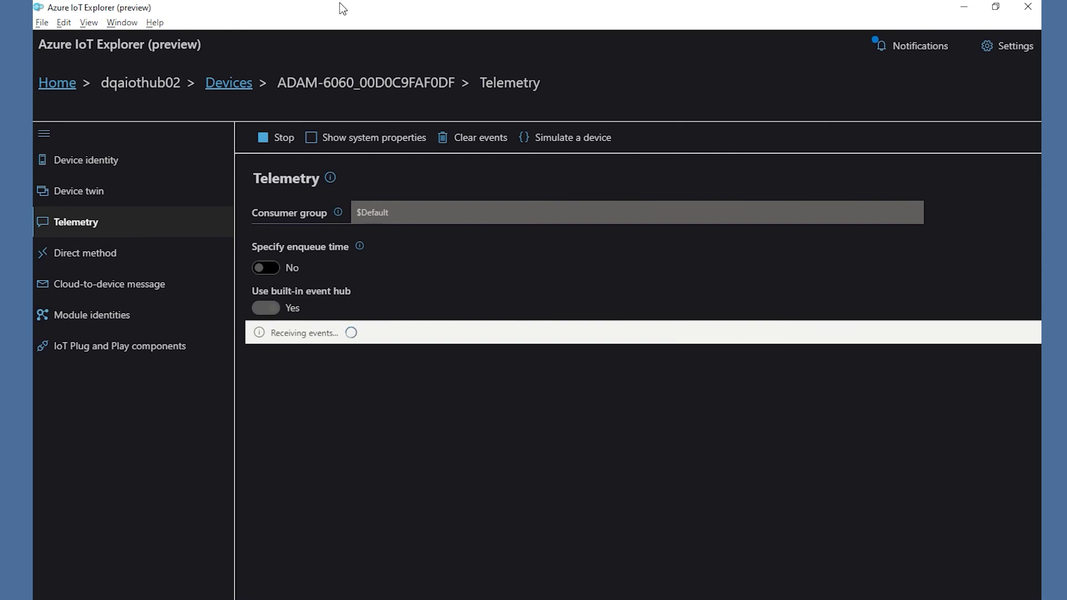
drag(339, 3, 781, 13)
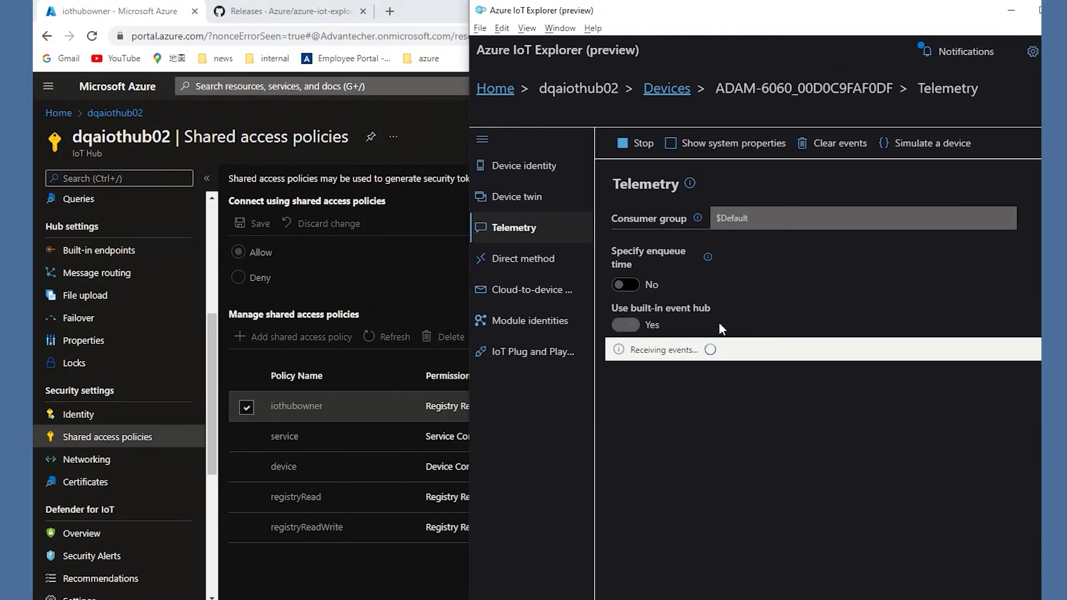
key(alt+Tab)
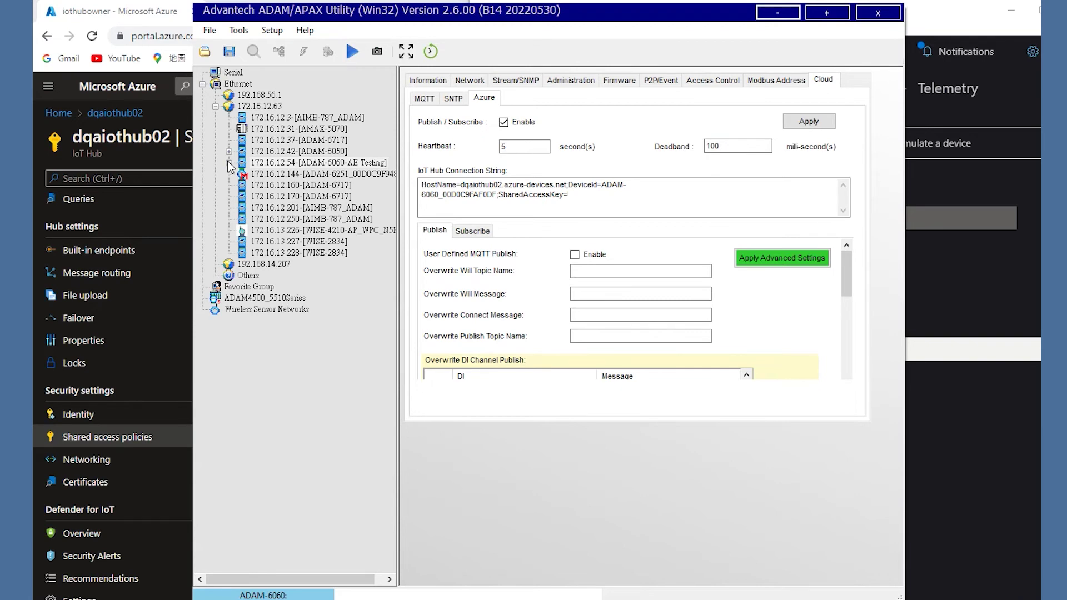
- Select the 6060 module under 172.16.12.54 and place the utility beside IoT Explorer
click(229, 163)
click(269, 176)
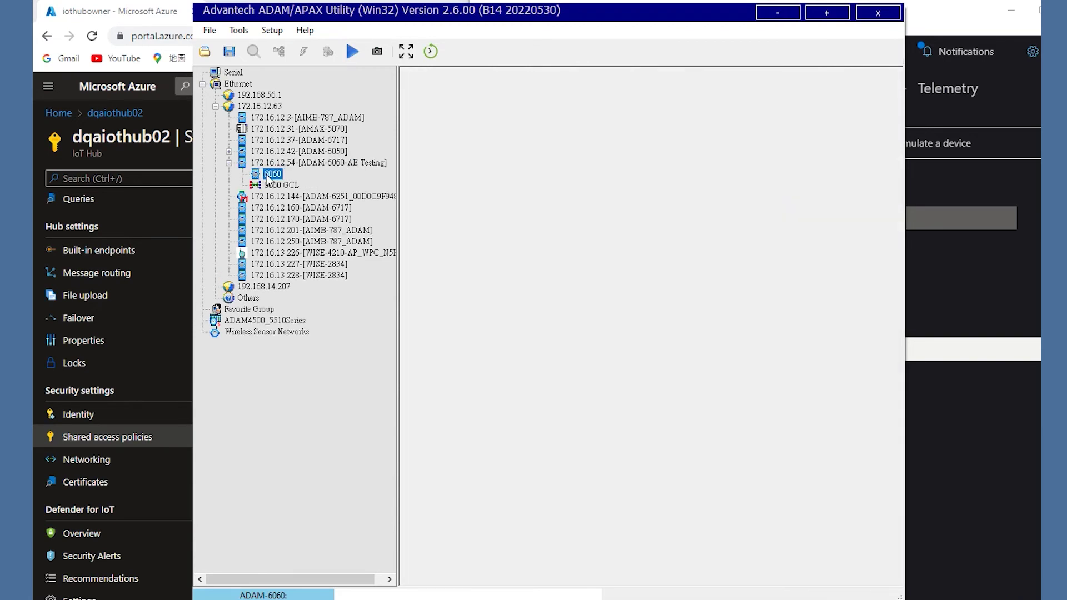
drag(487, 14, 147, 21)
drag(264, 12, 252, 5)
drag(626, 11, 676, 15)
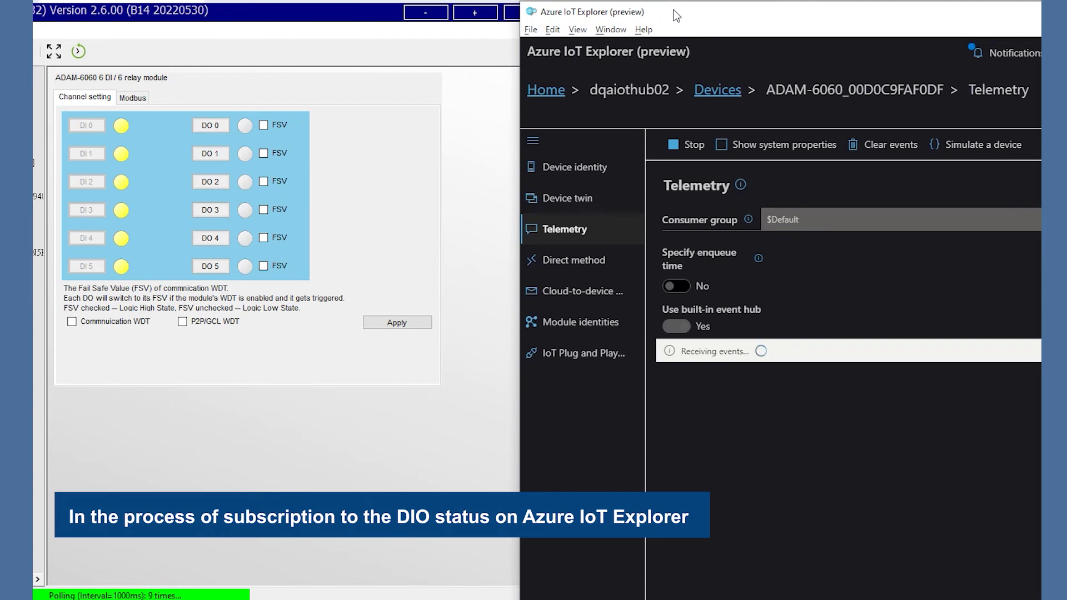
- Toggle DO 3, DO 4 and DO 5 on, checking each change in the telemetry
click(221, 211)
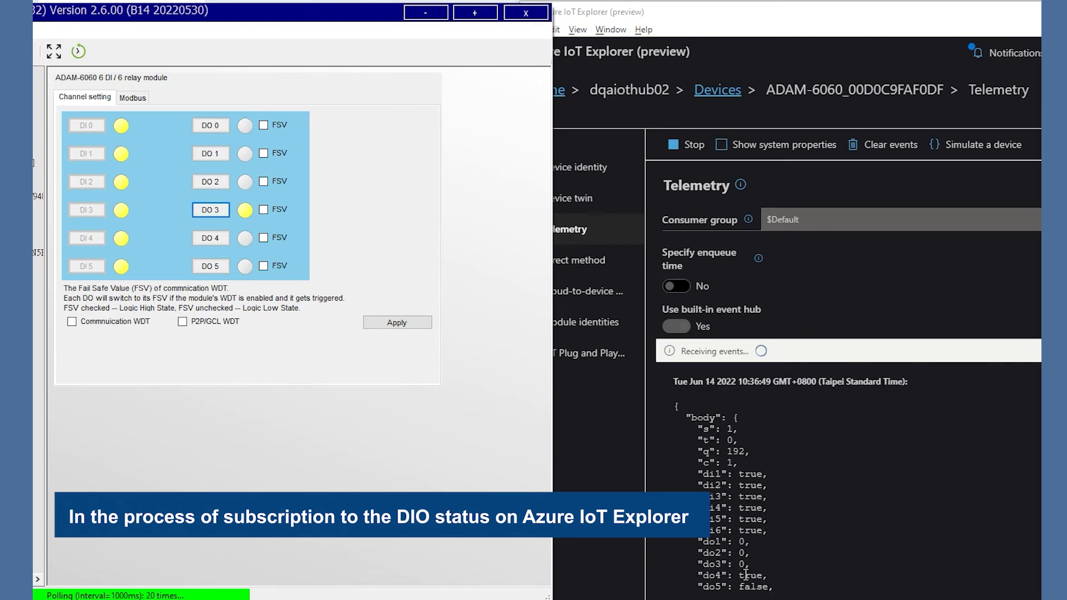
drag(739, 576, 765, 576)
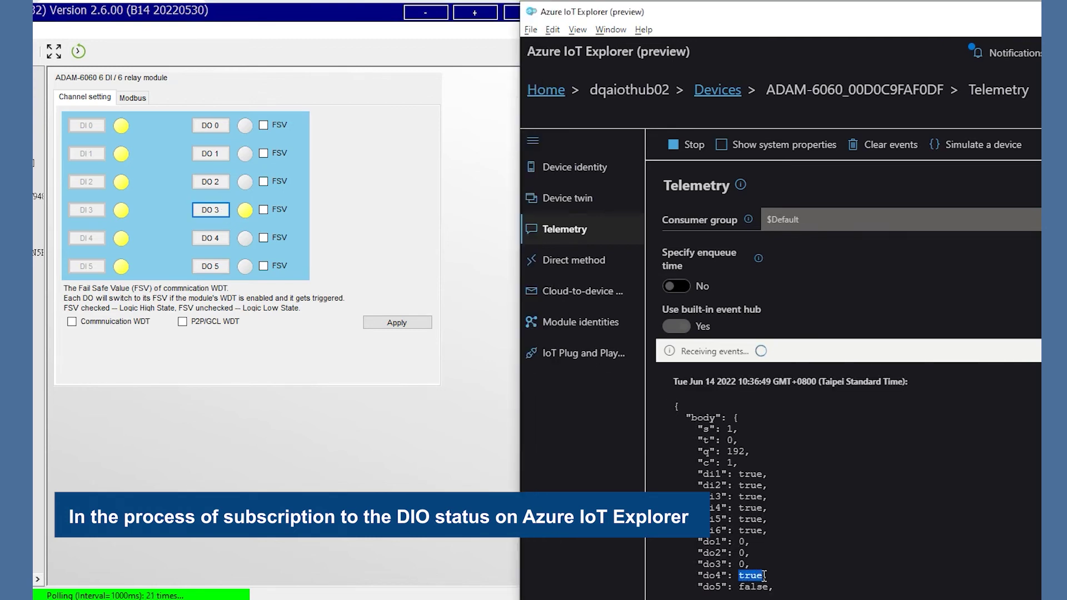
click(217, 210)
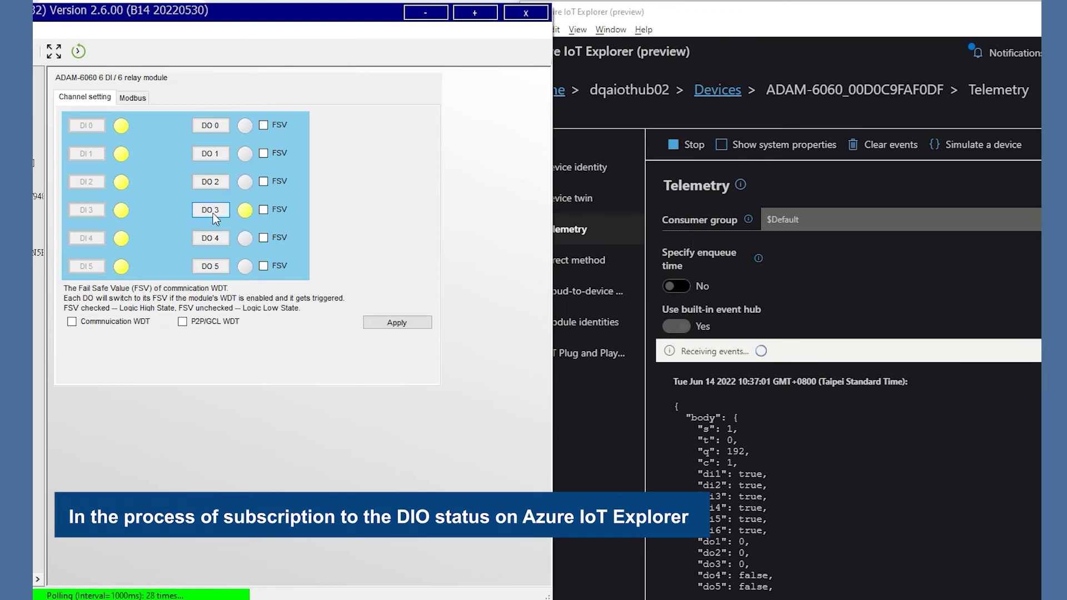
click(214, 239)
click(217, 266)
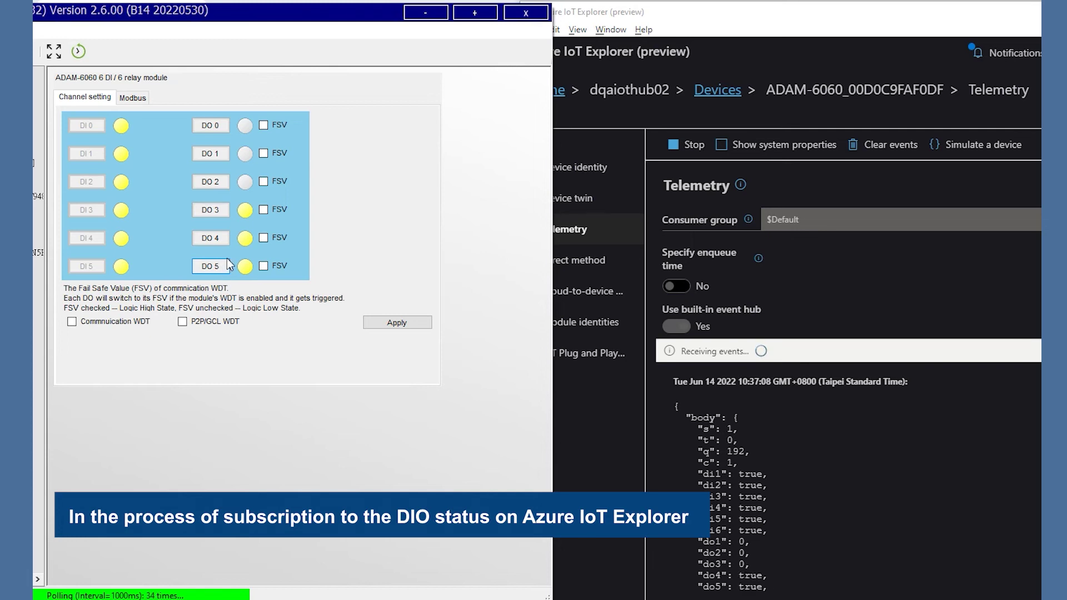
click(228, 266)
scroll(745, 581, down, 3)
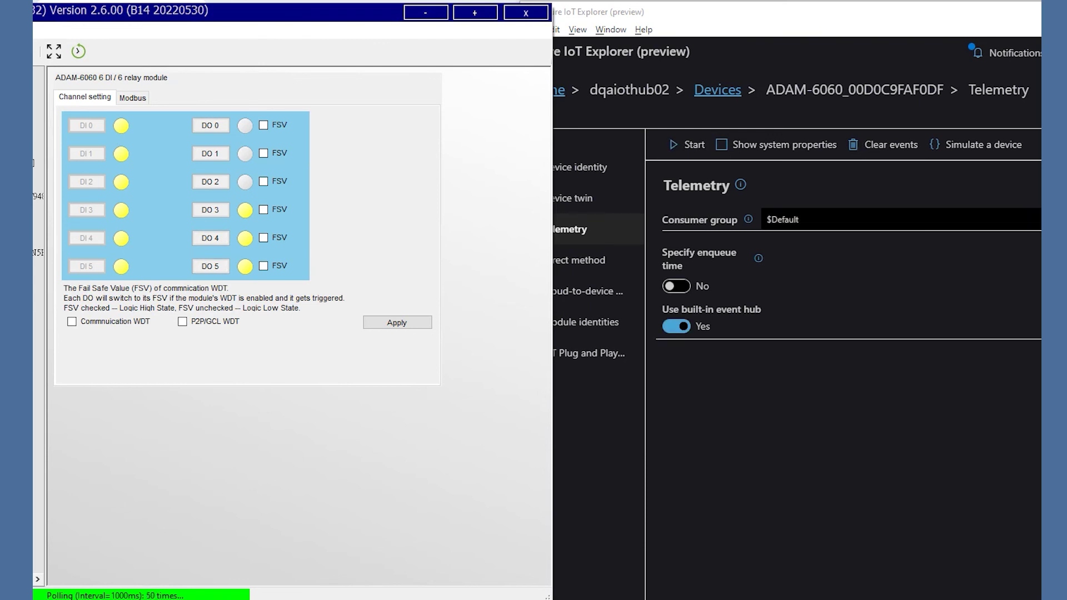
- Invoke direct method ctl/do6 with payload {"v":0} to switch DO 5 off
click(626, 271)
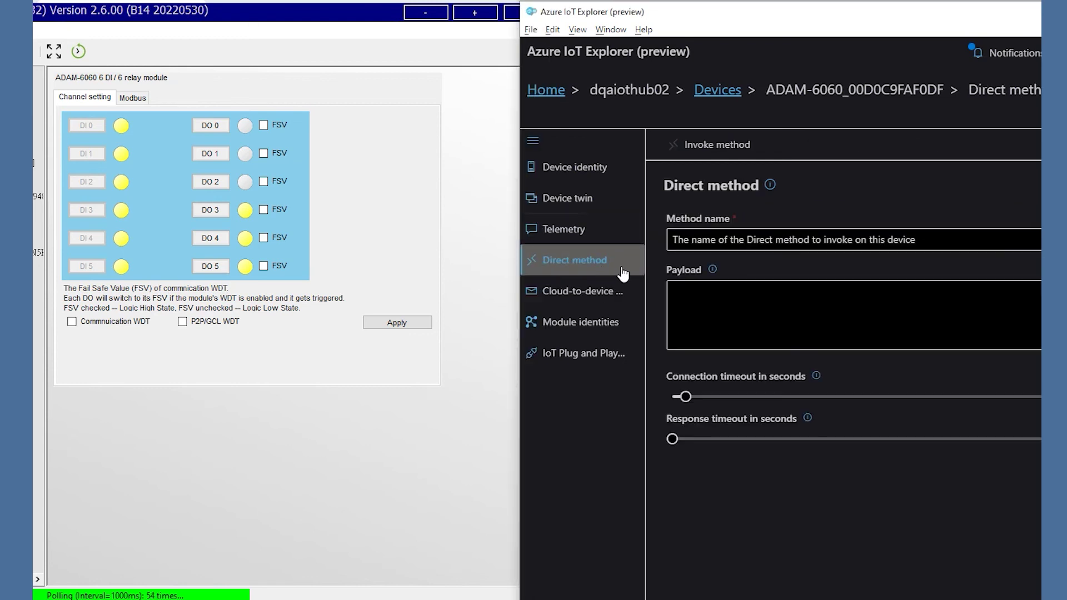
click(694, 244)
text(c)
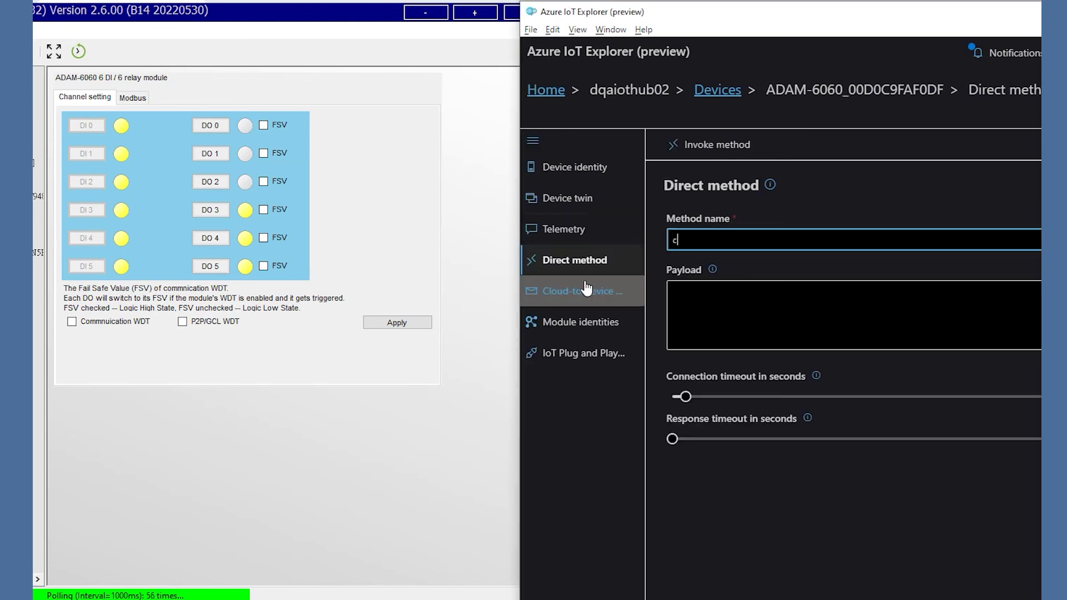
text(tl/do6)
click(716, 316)
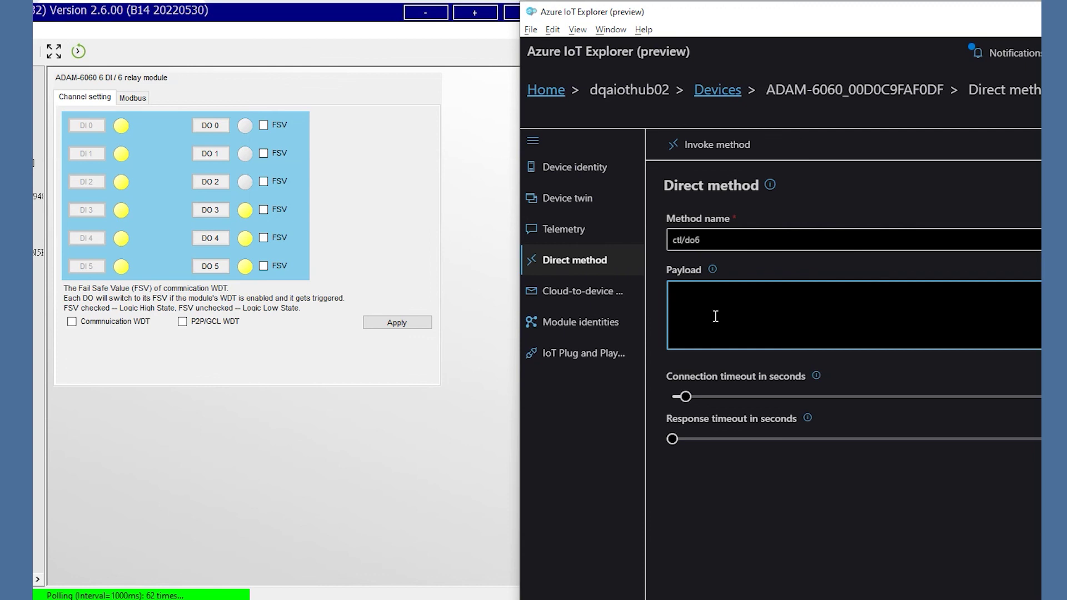
text({)
text("v)
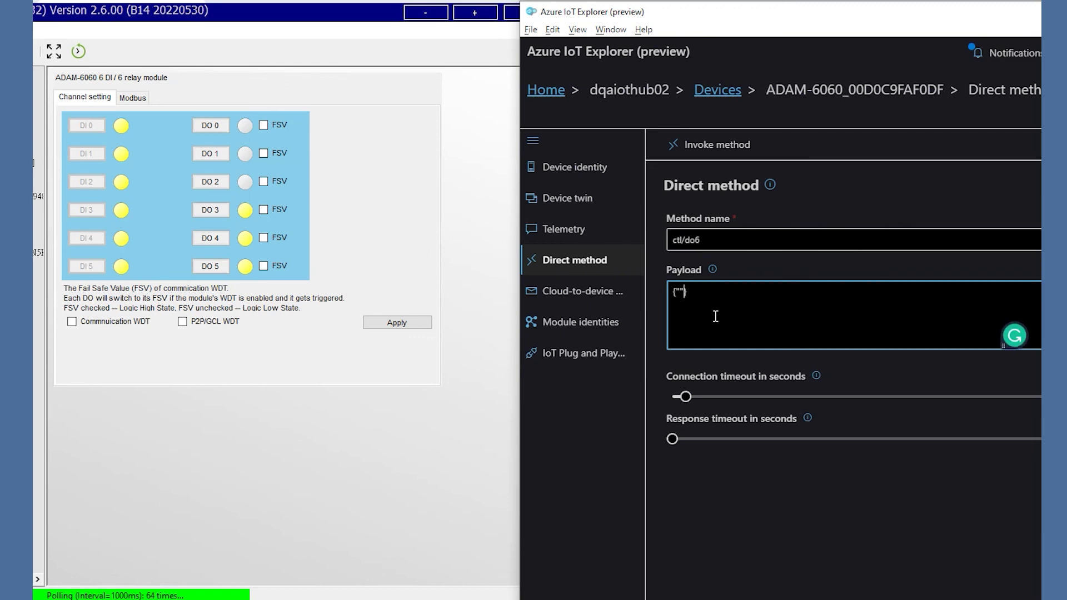
text(":0)
click(675, 146)
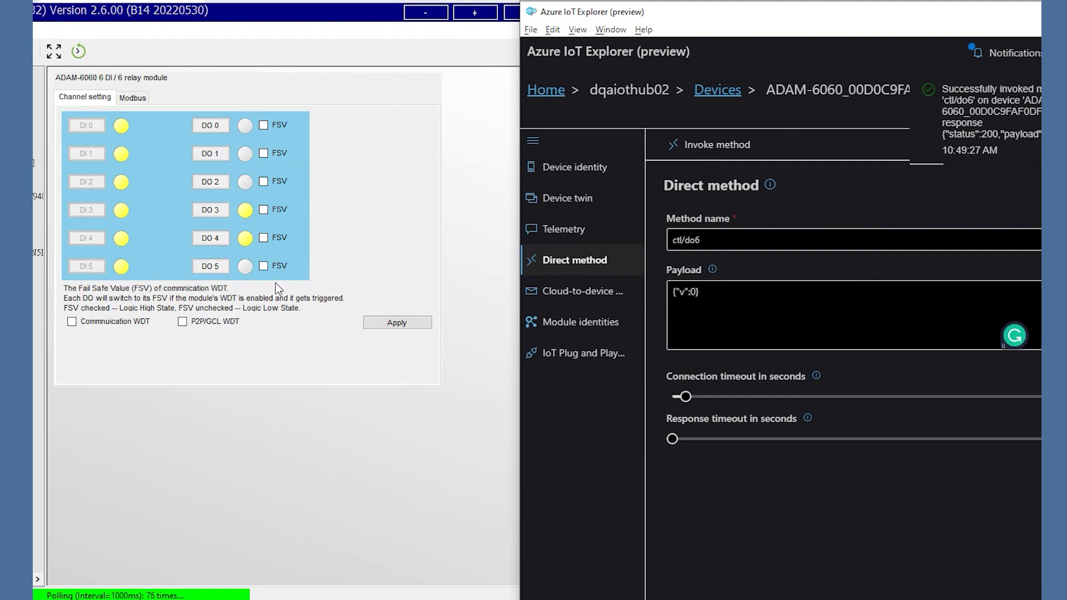
- Change the payload to {"v":1} and invoke ctl/do6 again to switch DO 5 on
click(704, 292)
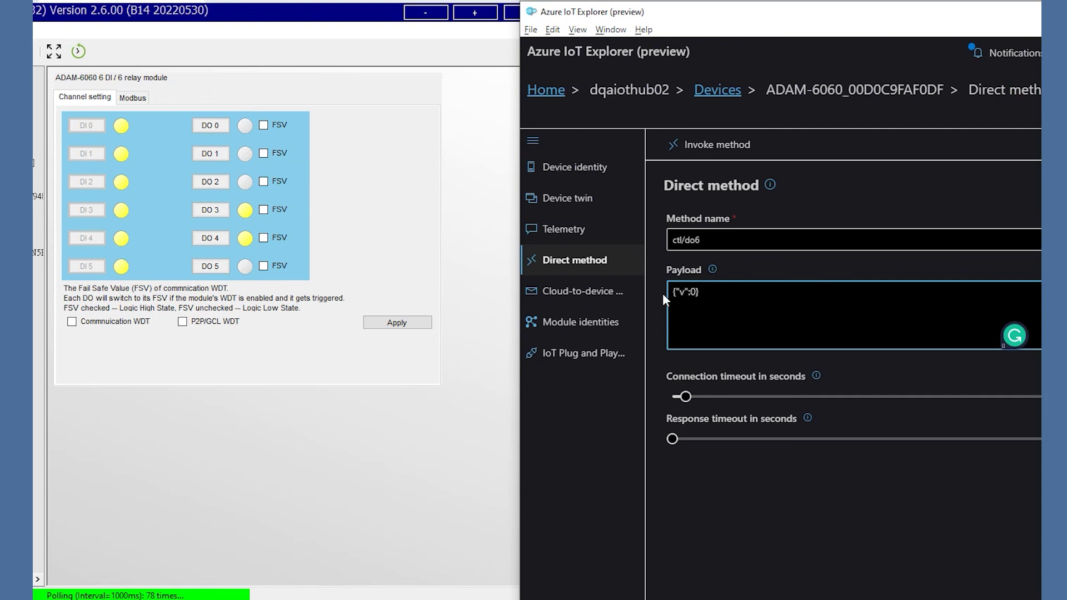
key(BackSpace)
text(1)
click(686, 145)
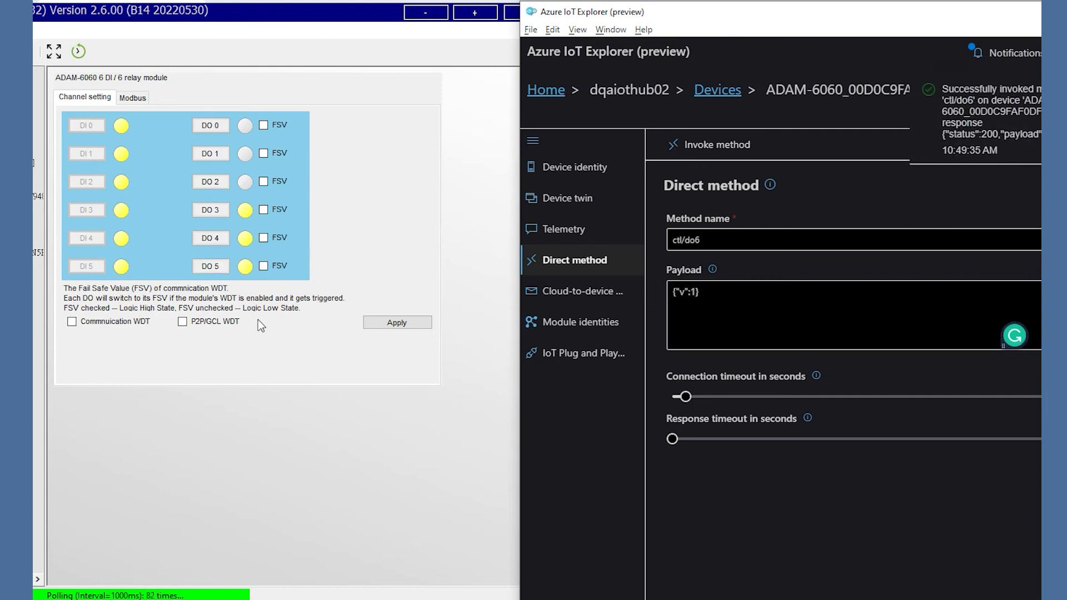